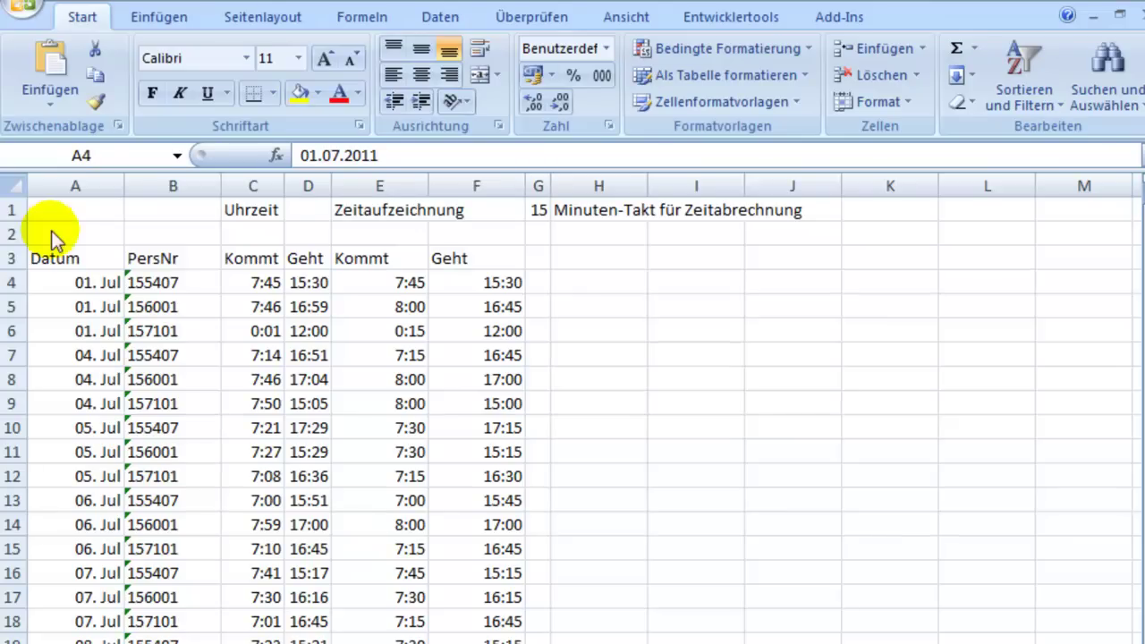
Select the first date in A4 and change the G1 minute interval to 5
click(94, 281)
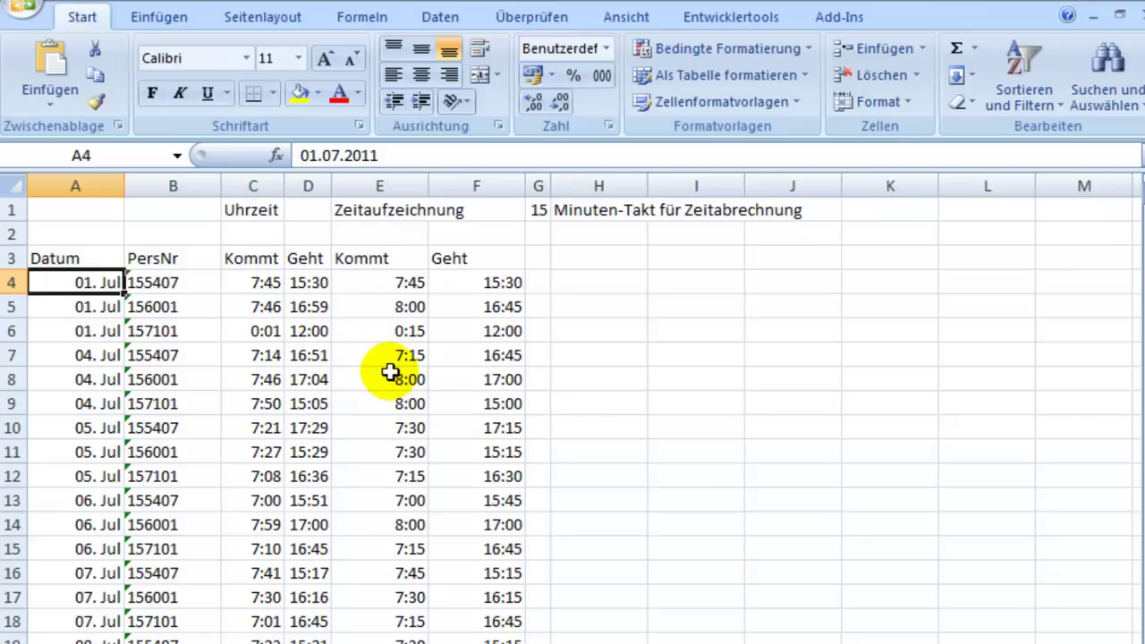
click(537, 211)
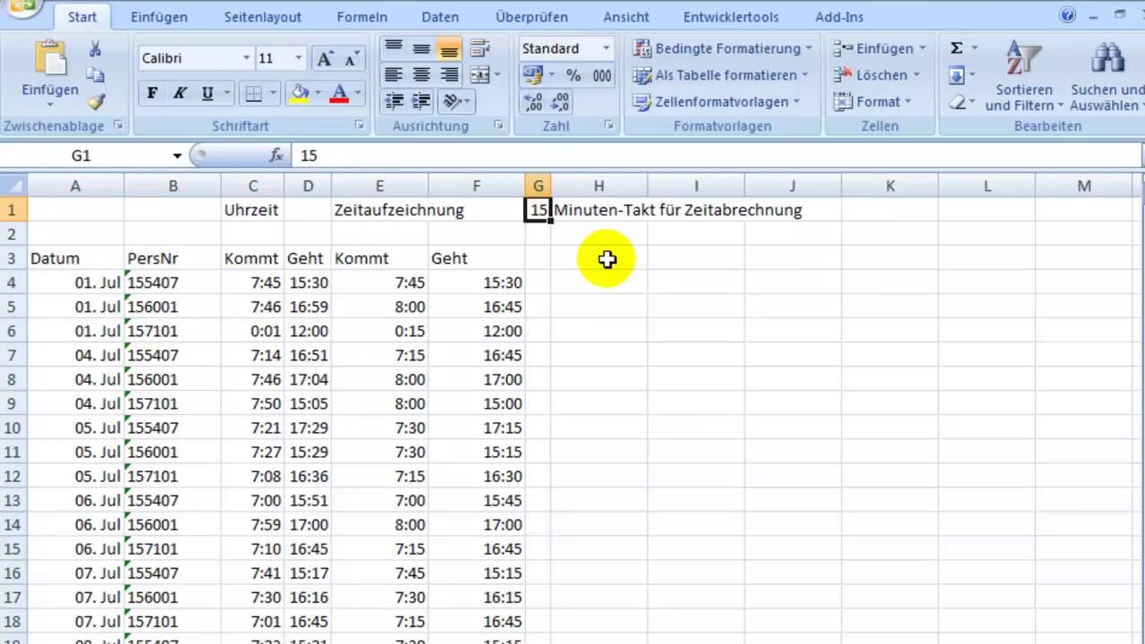
text(5)
key(Return)
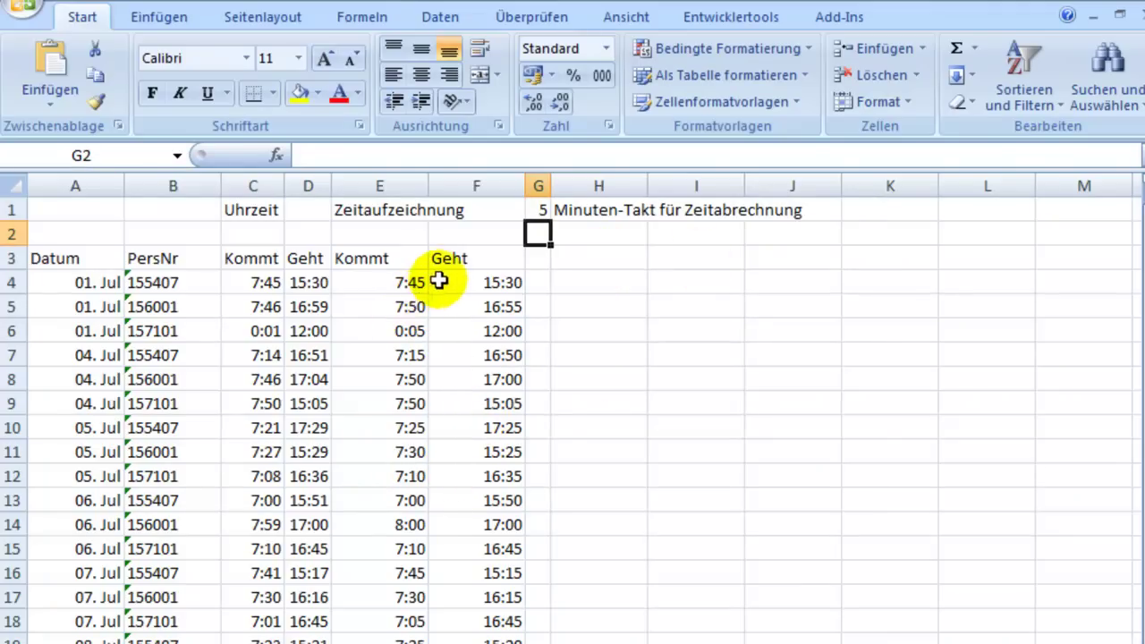
Restore the G1 interval to 15 minutes and display the sheet's formulas instead of results
click(537, 206)
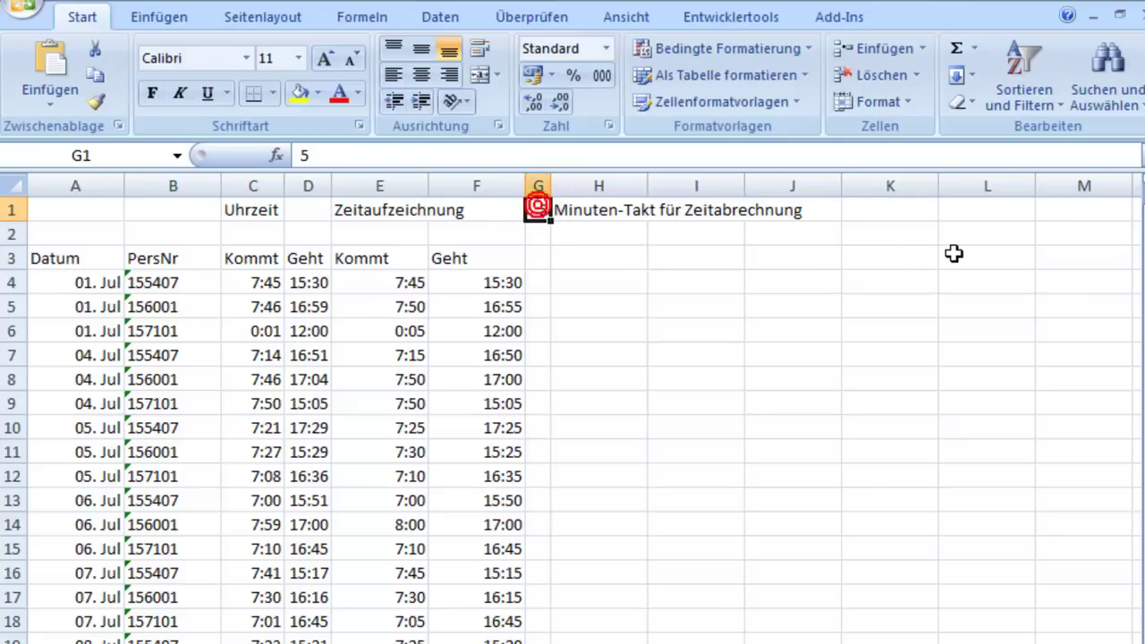
text(15)
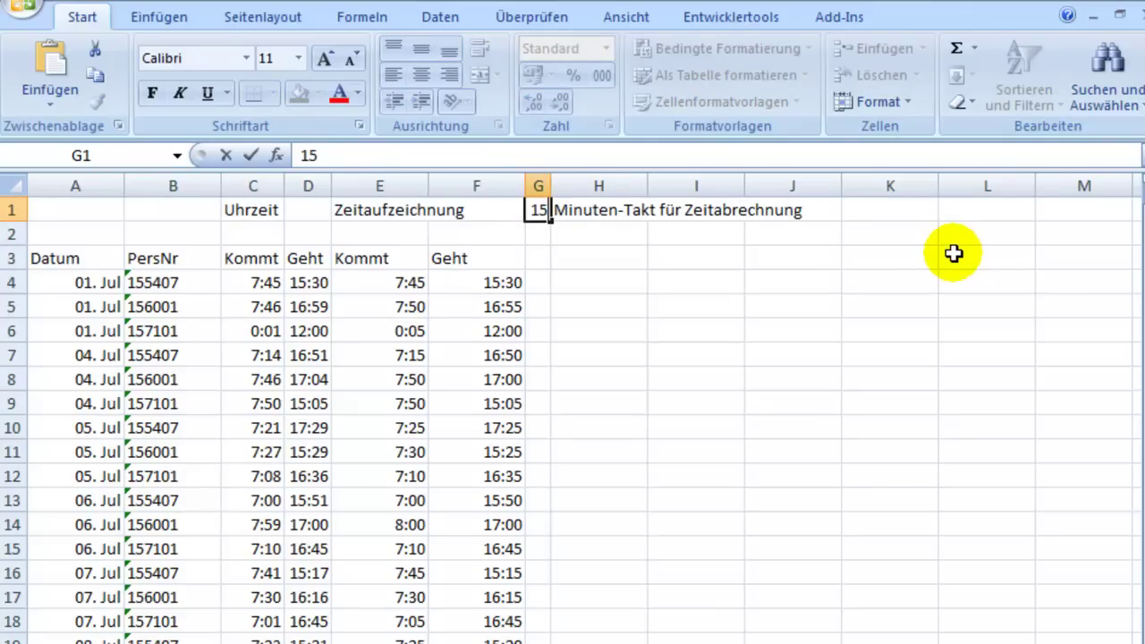
key(Return)
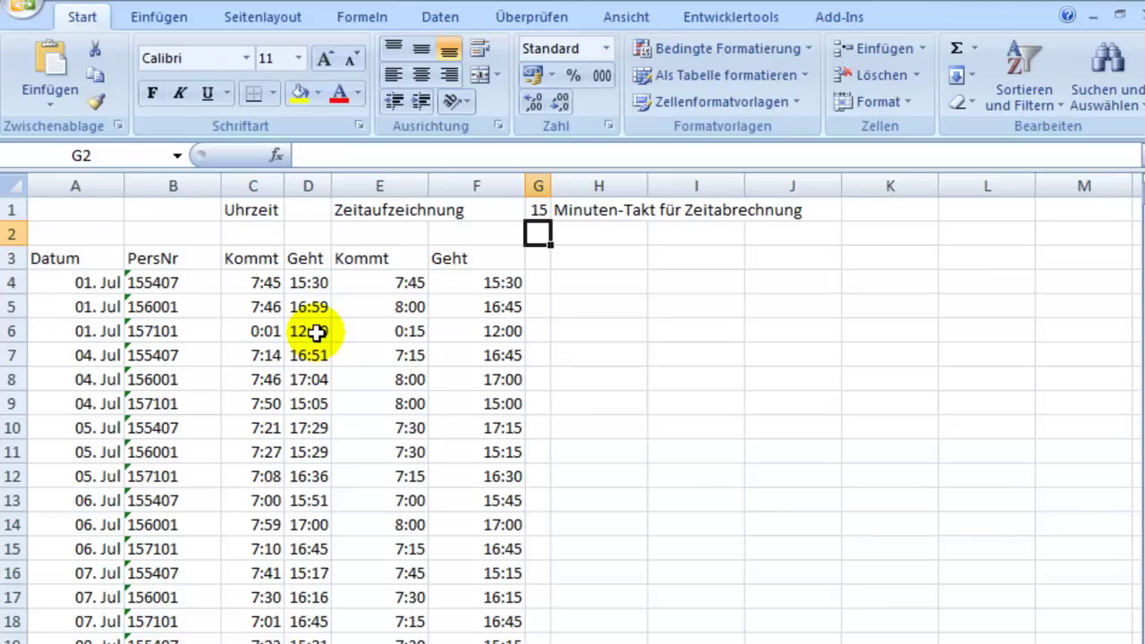
click(363, 16)
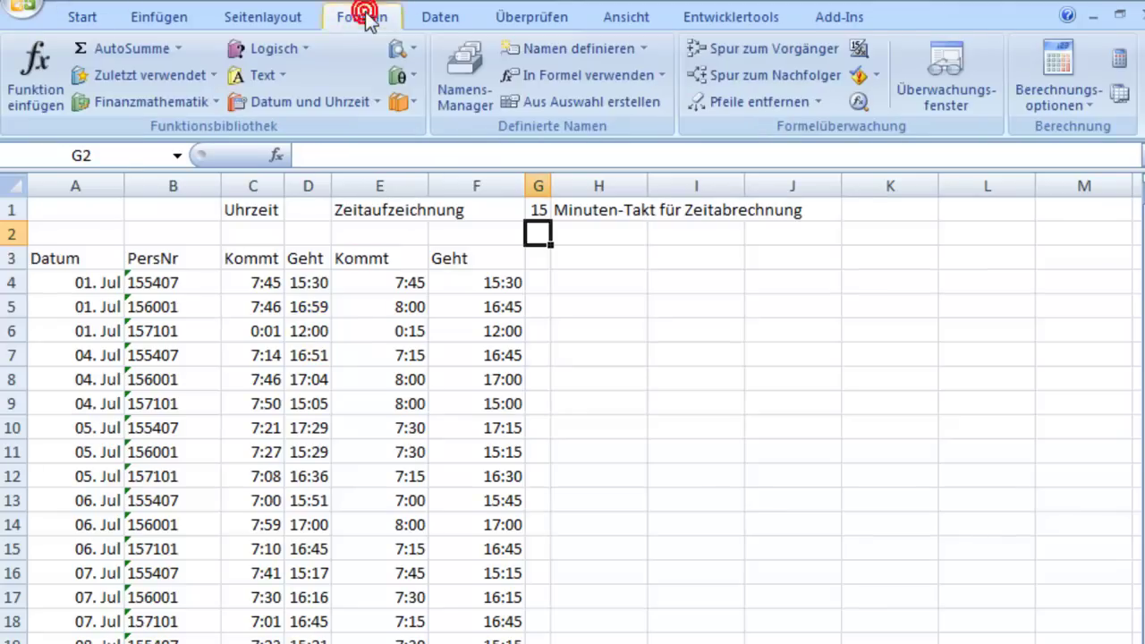
click(857, 52)
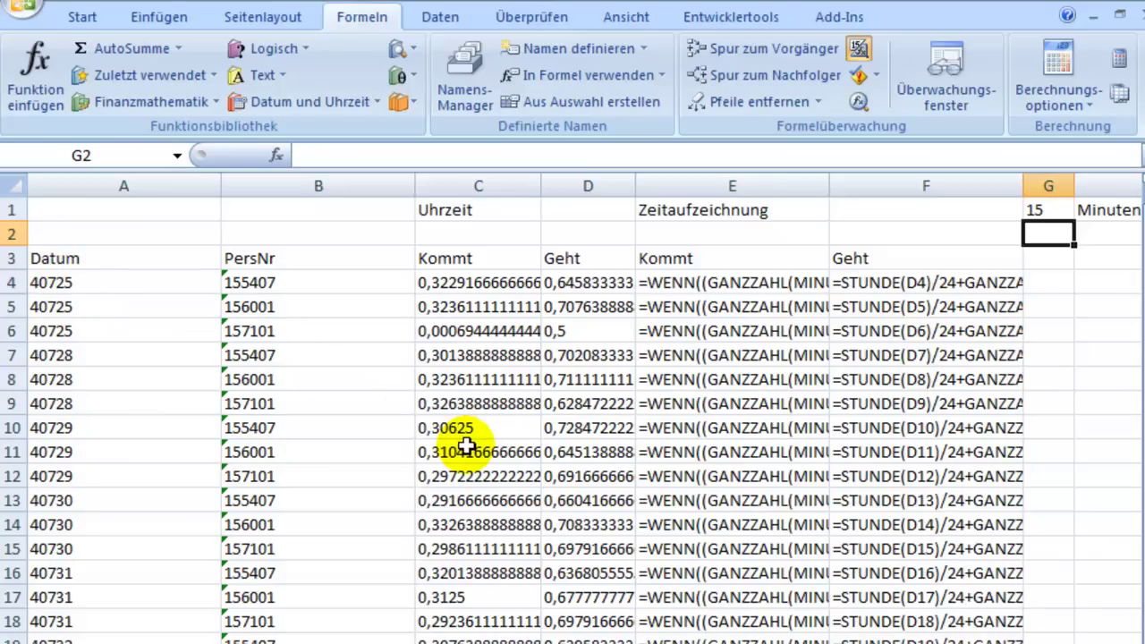
Inspect the raw Geht and Kommt values in D6 and C6, then turn off Formeln anzeigen
click(583, 331)
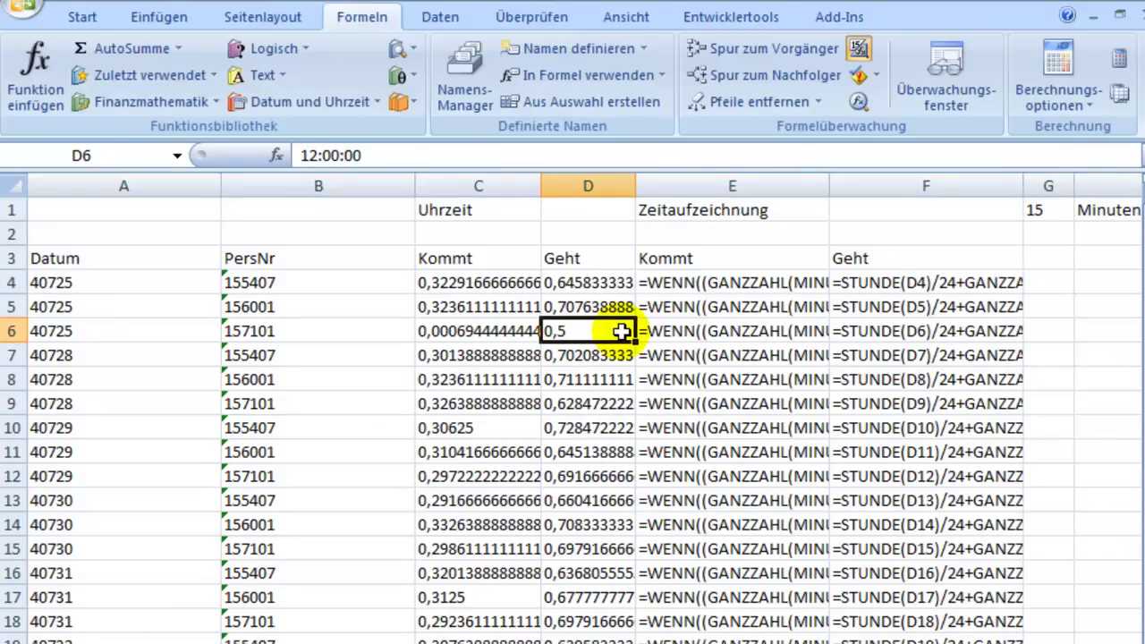
click(447, 330)
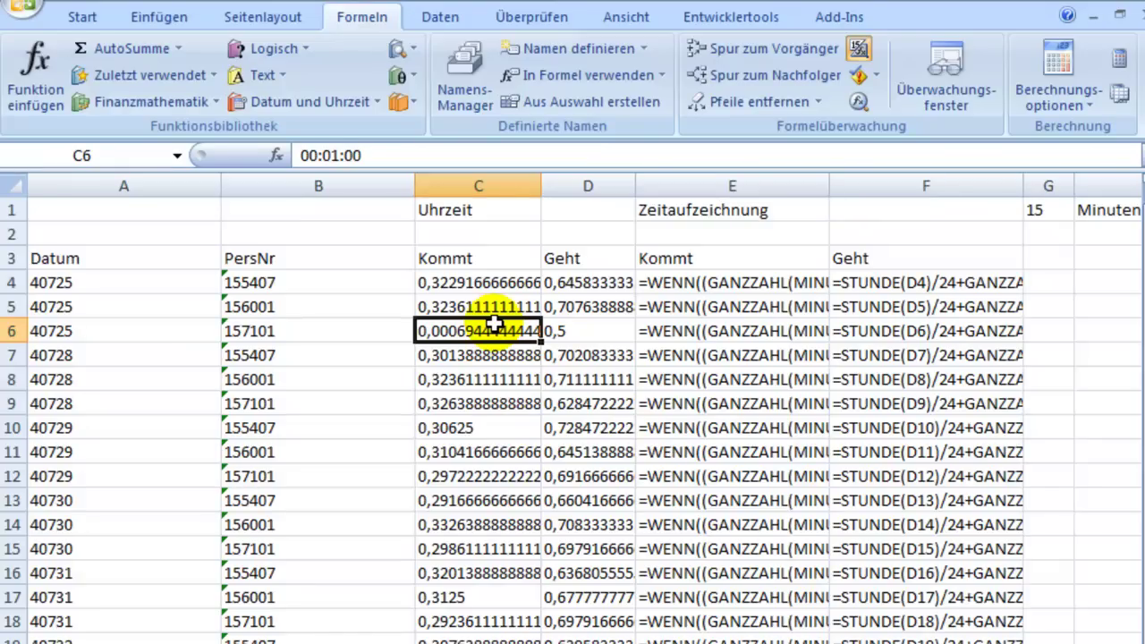
click(859, 54)
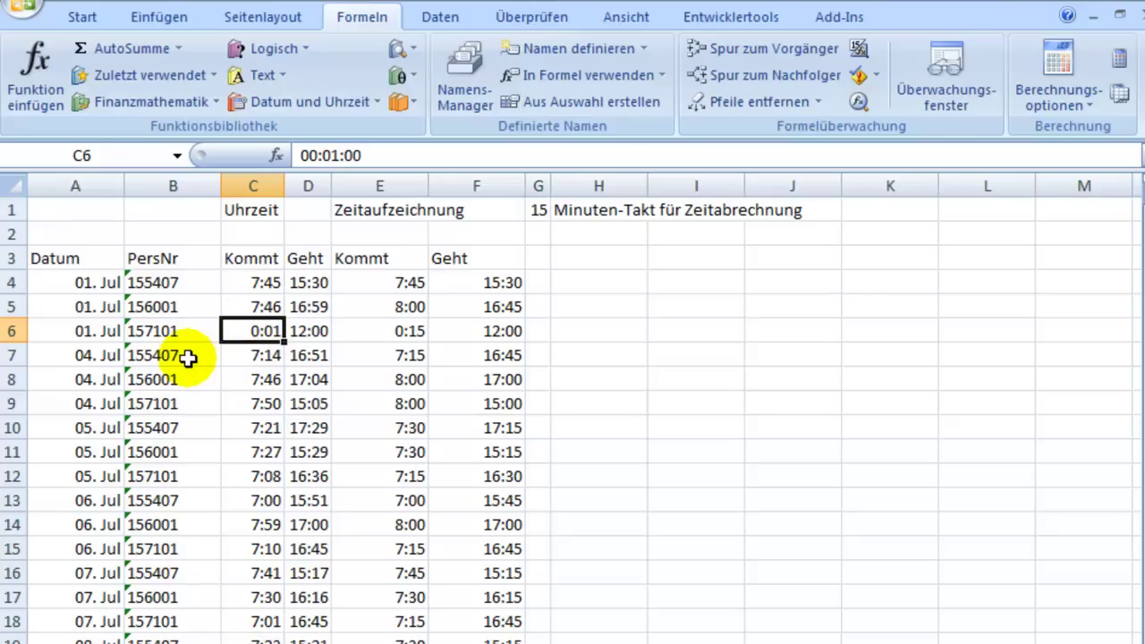
click(315, 331)
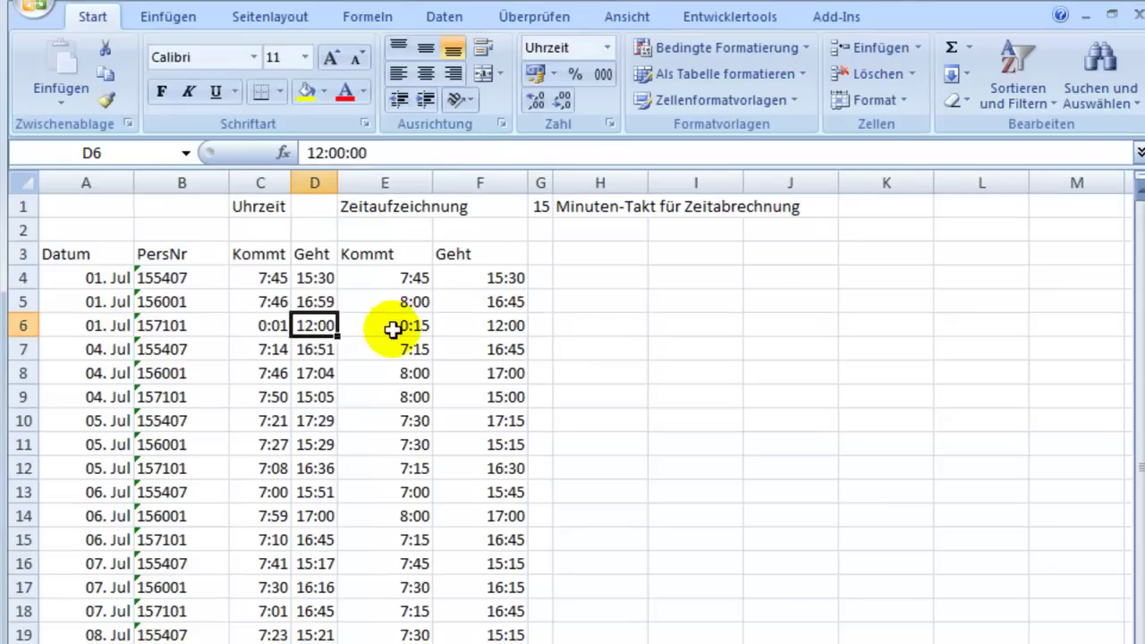
Select E6, enlarge the formula bar to two lines, and start editing its rounding formula
click(393, 326)
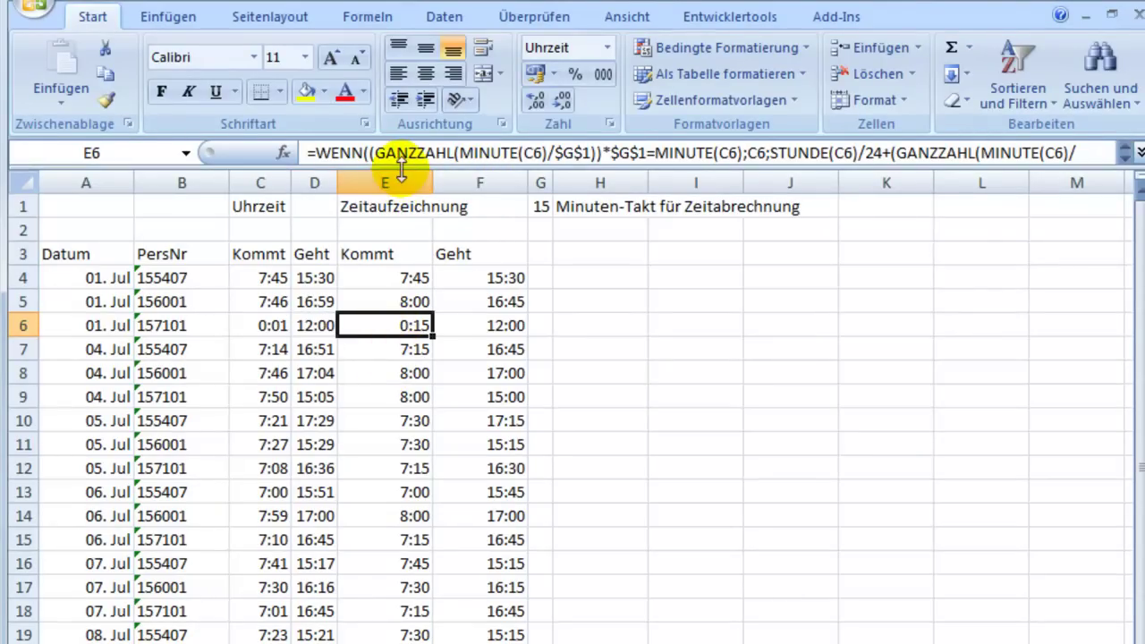
drag(401, 170, 404, 192)
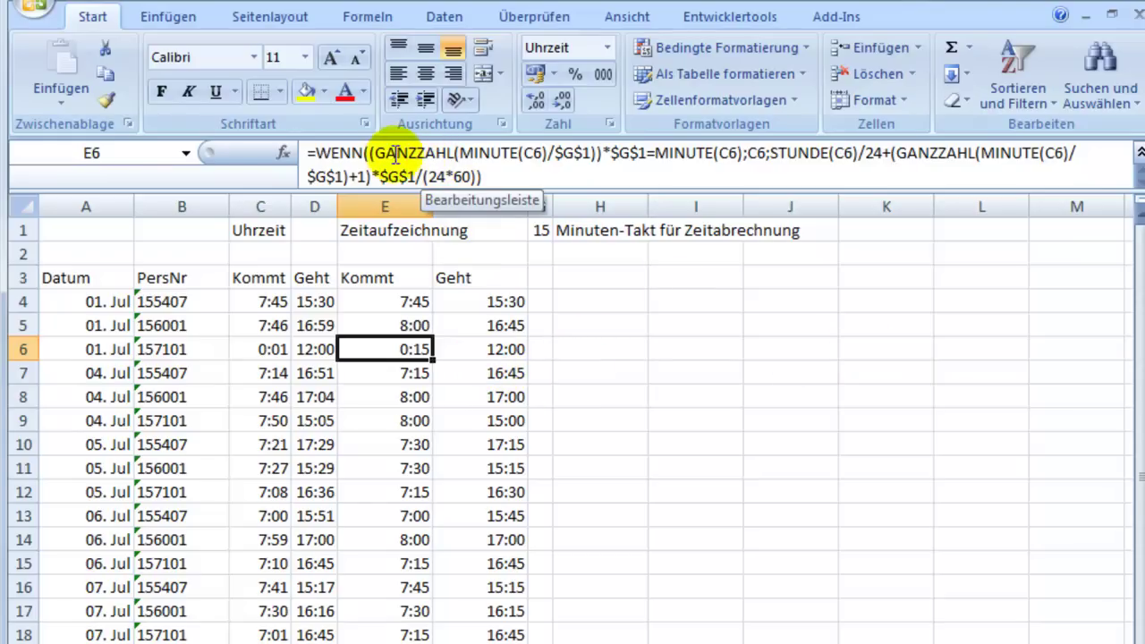
click(371, 154)
Select (GANZZAHL(MINUTE(C6)/$G$1))*$G$1, the WENN test, in the formula bar
drag(371, 154, 646, 164)
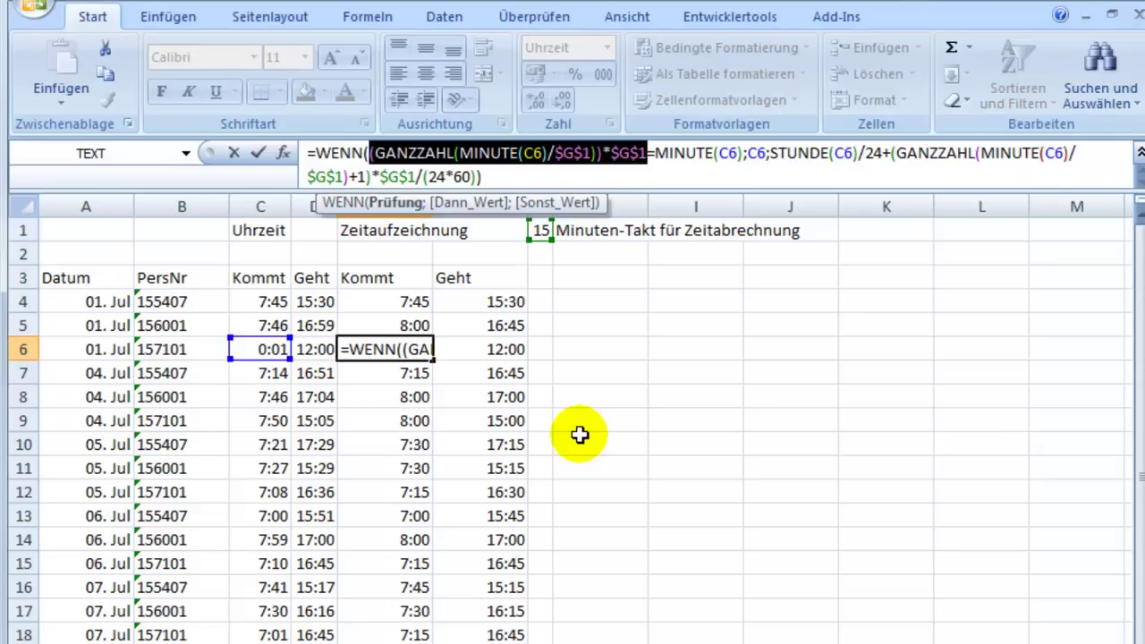
Highlight C6 as the true result, then STUNDE(C6)/24 opening the else-branch
double_click(756, 154)
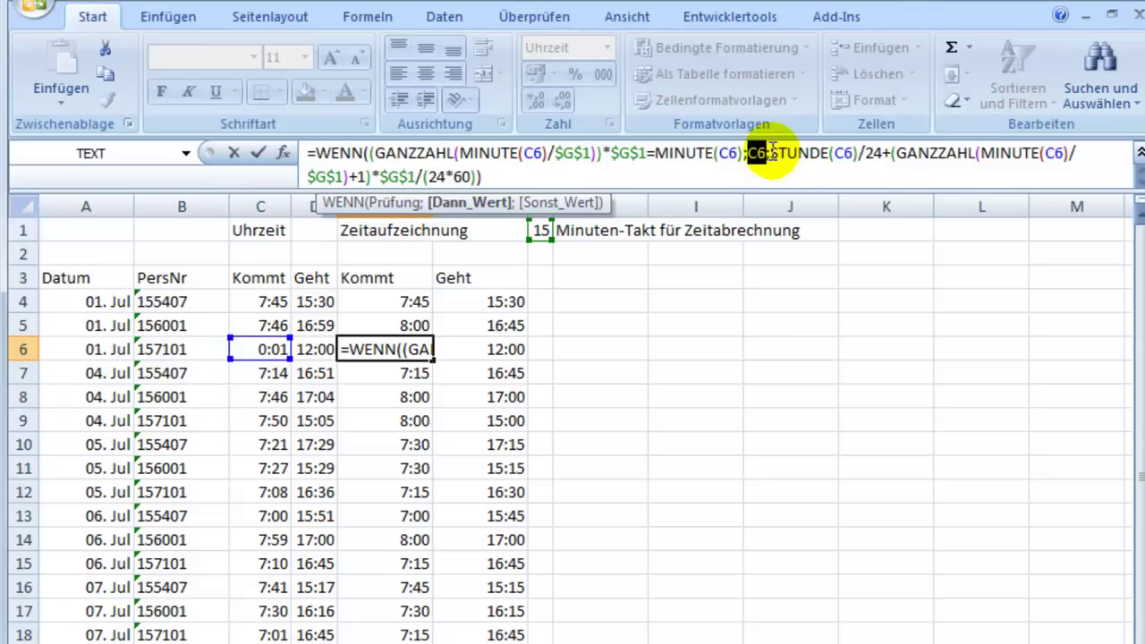
drag(771, 153, 883, 154)
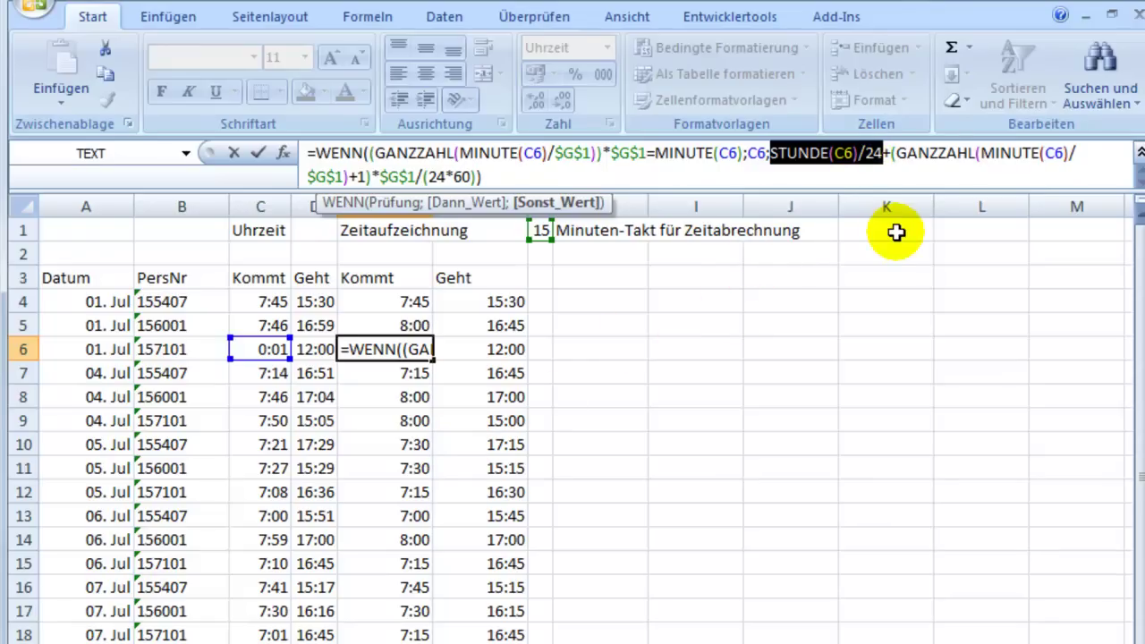
Highlight the GANZZAHL(MINUTE(C6)/$G$1) term, then the +1 that rounds the interval up
drag(897, 153, 1083, 163)
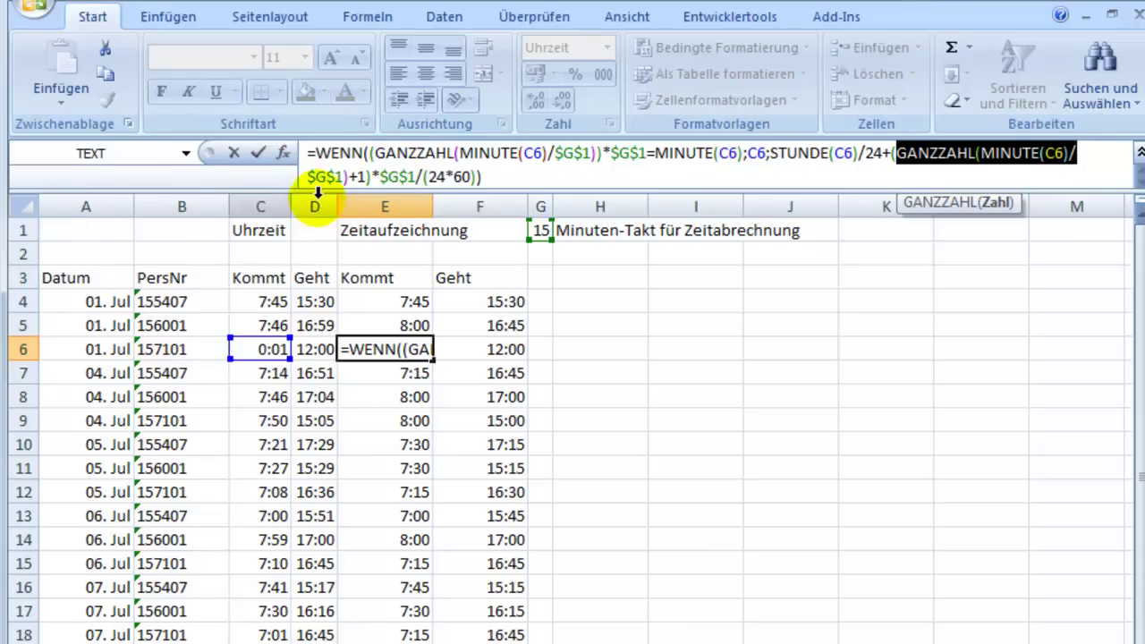
click(352, 176)
drag(350, 176, 366, 176)
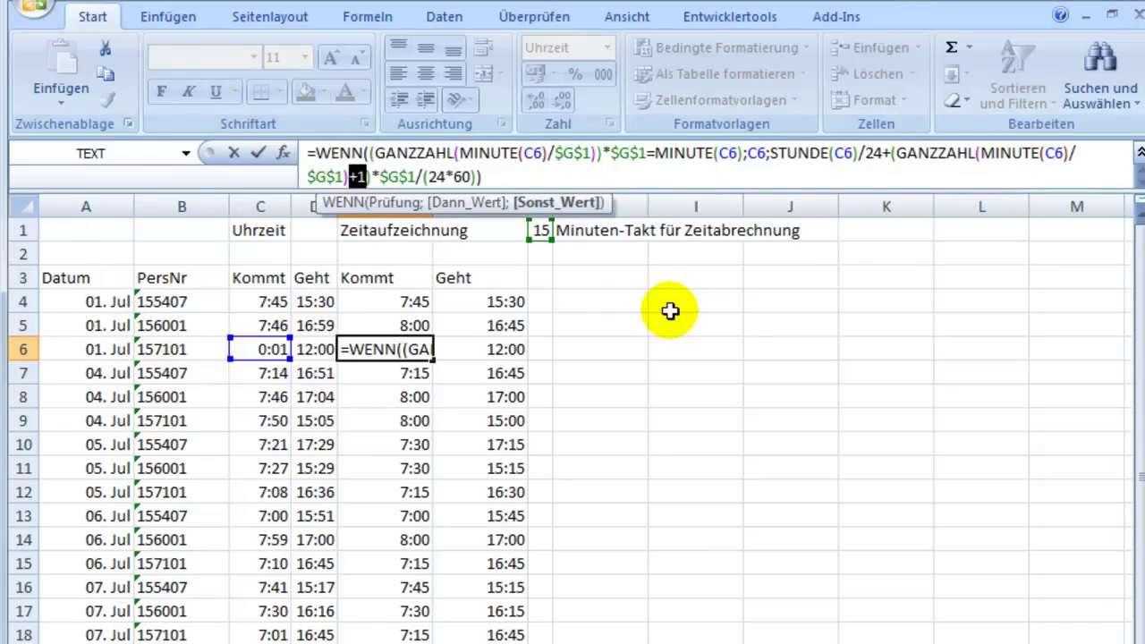
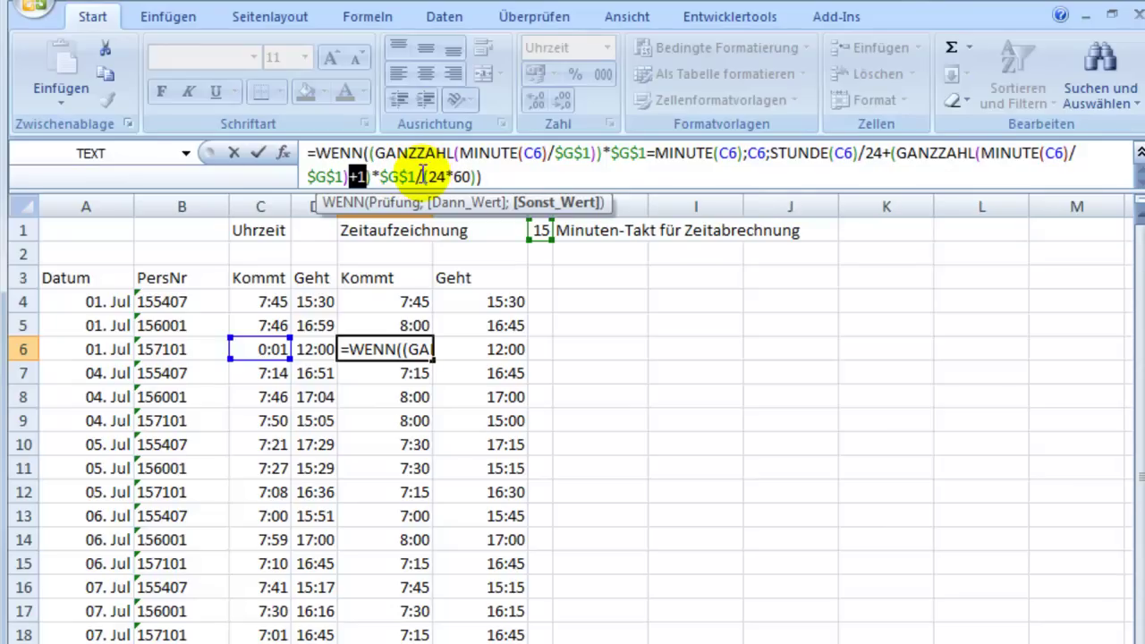
Finish E6's WENN rounding formula so the 0:01 arrival rounds up to 0:15
click(419, 171)
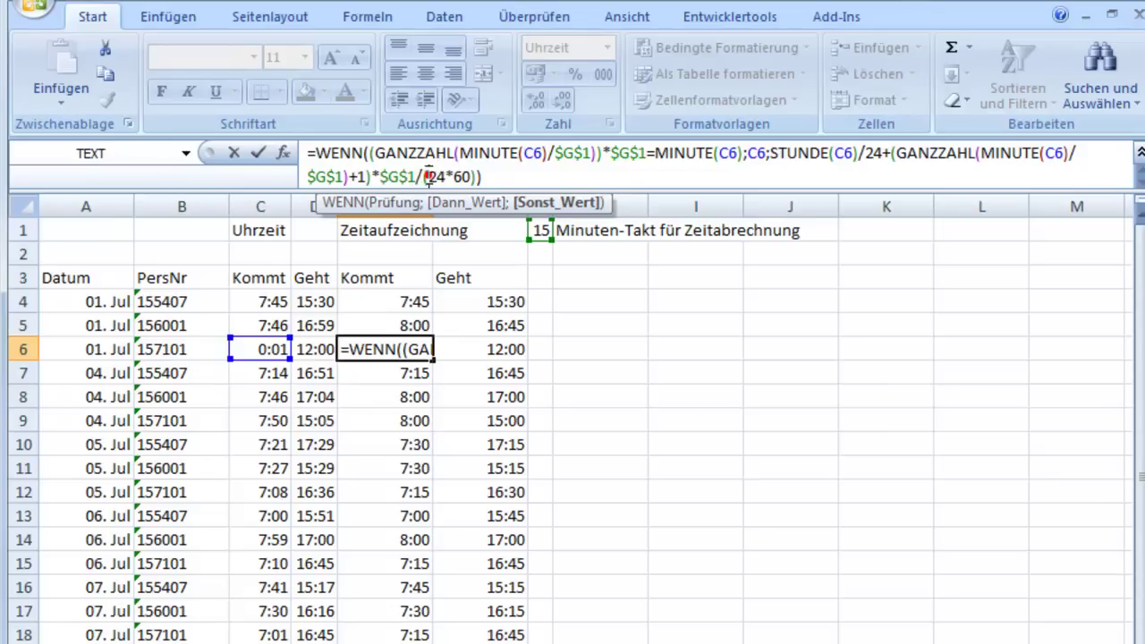
drag(421, 177, 471, 176)
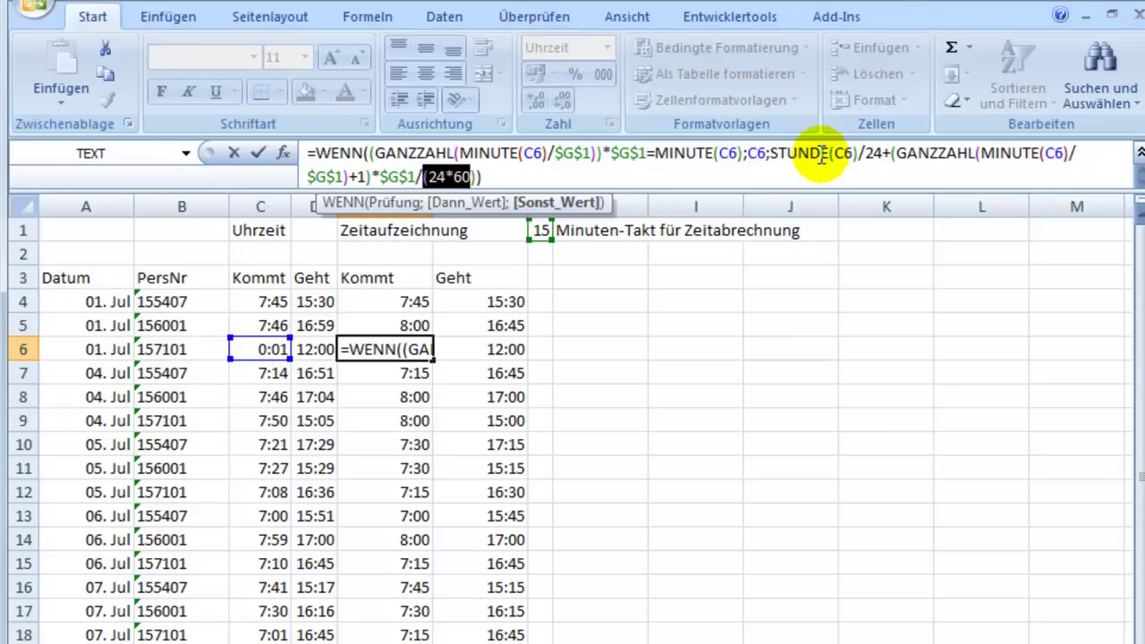
key(Return)
click(402, 347)
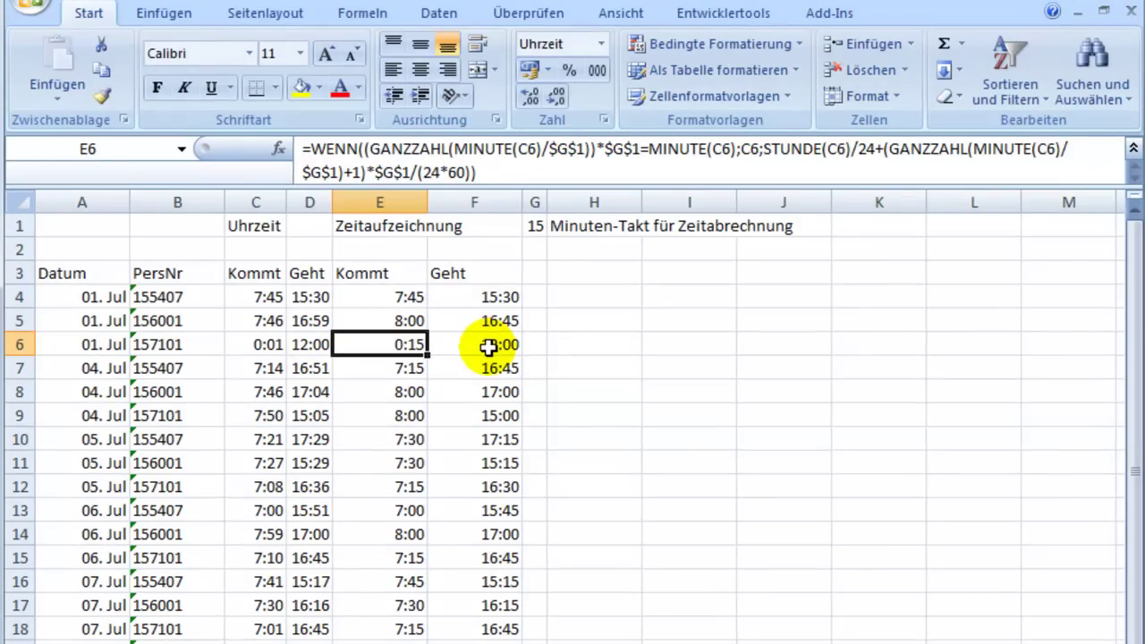
Compare E6's Kommt formula with F6's Geht formula, then mark GANZZAHL in F6's formula
click(488, 347)
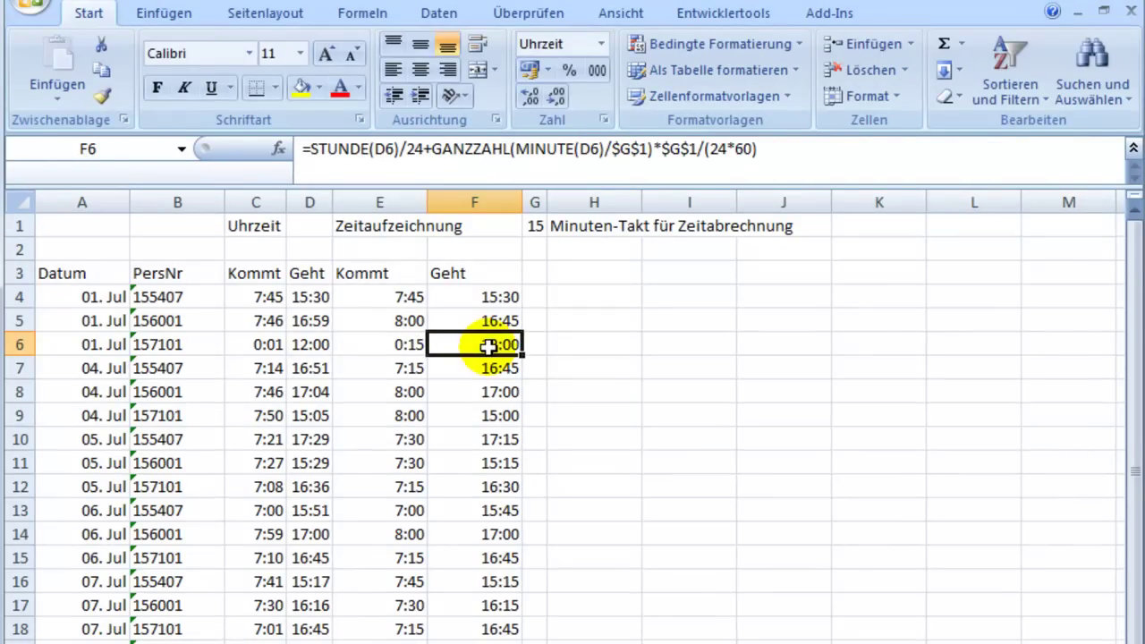
click(400, 344)
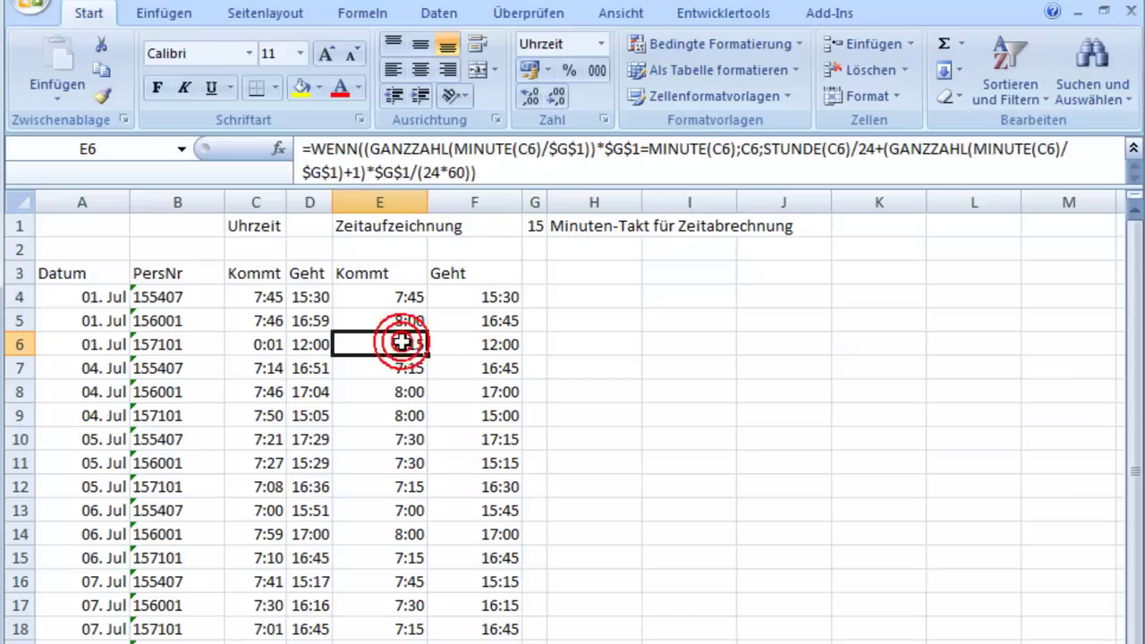
click(499, 344)
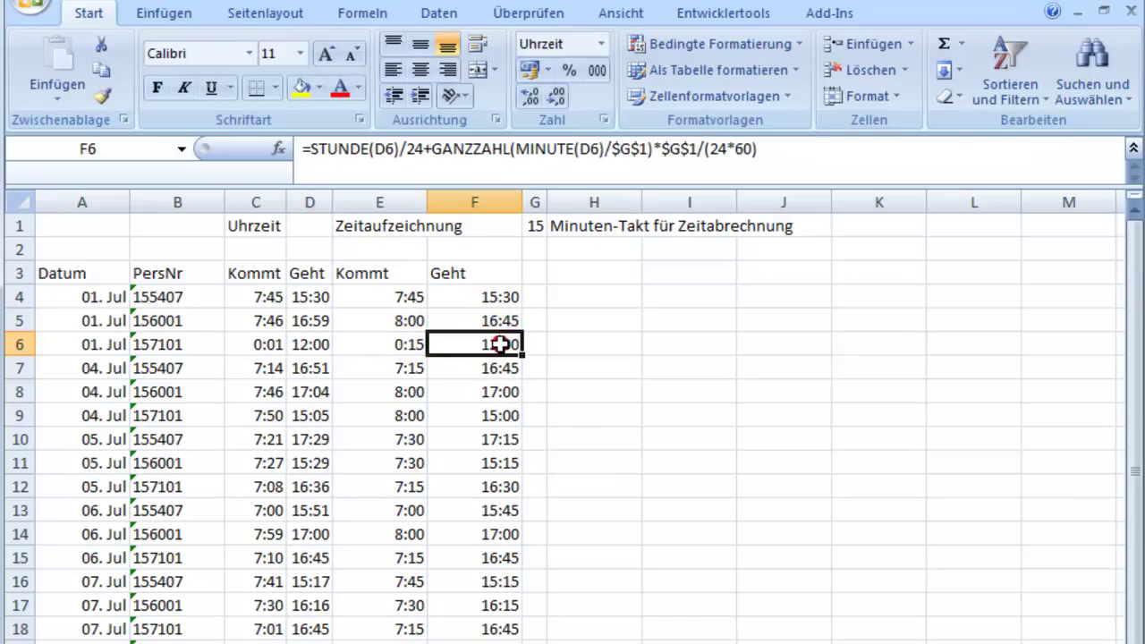
click(410, 346)
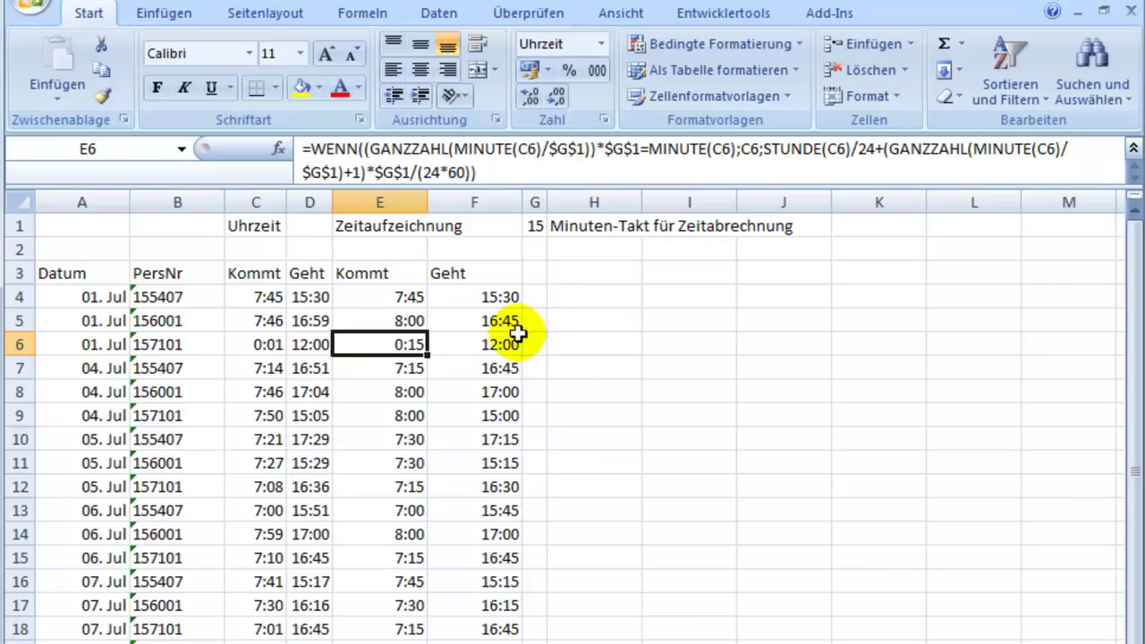
click(490, 347)
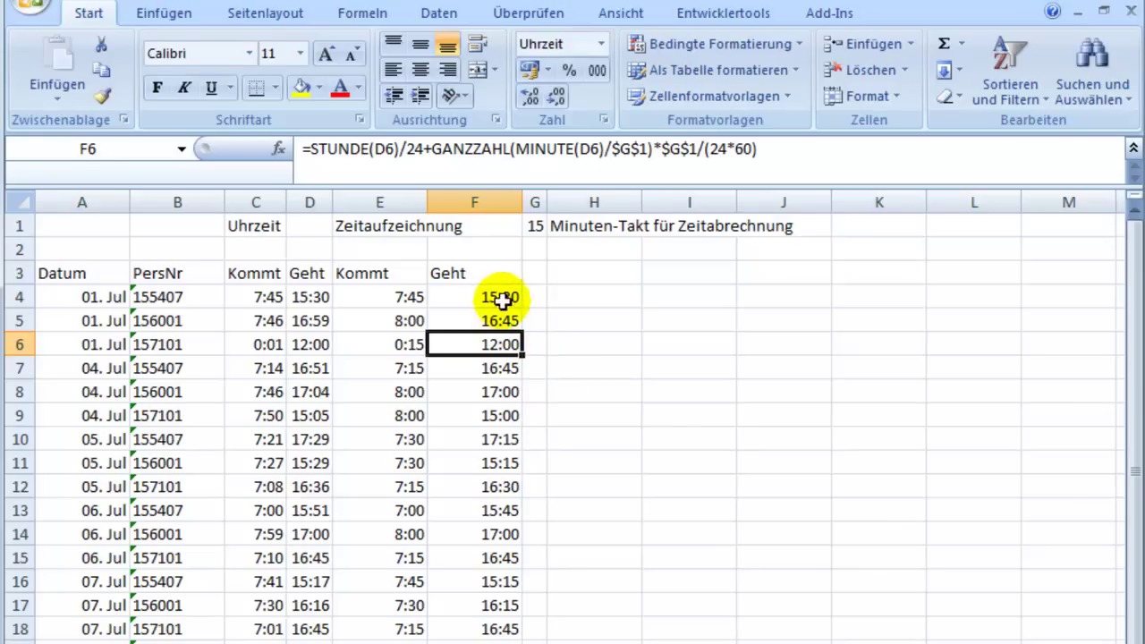
drag(432, 149, 654, 149)
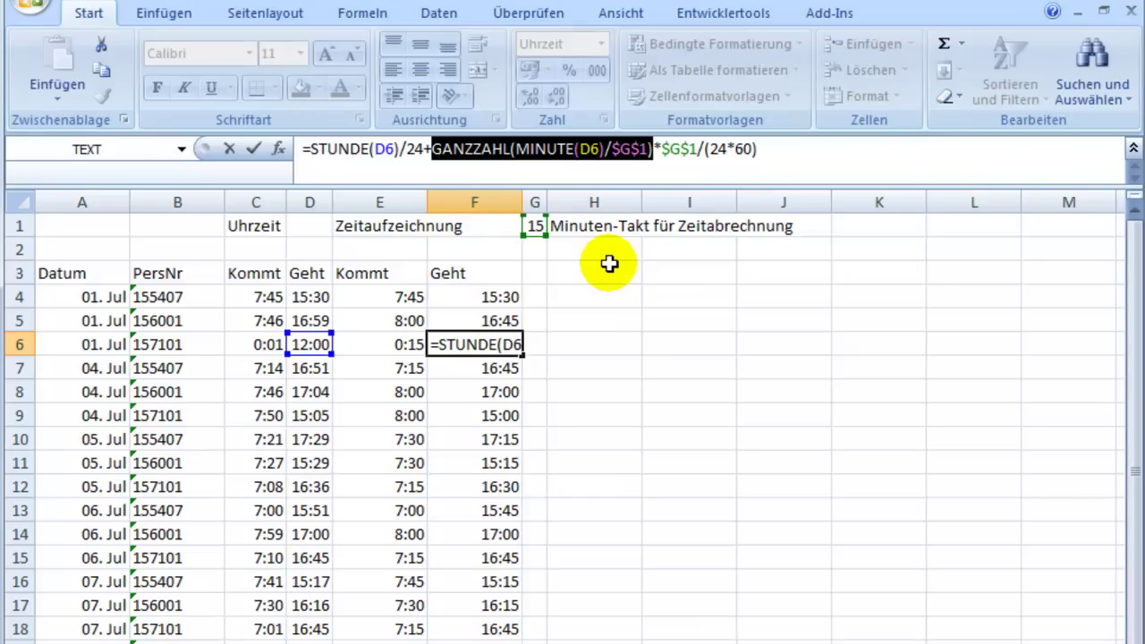
Review the 24*60 divisor in F6's formula and commit it unchanged, still showing 12:00
drag(712, 149, 753, 149)
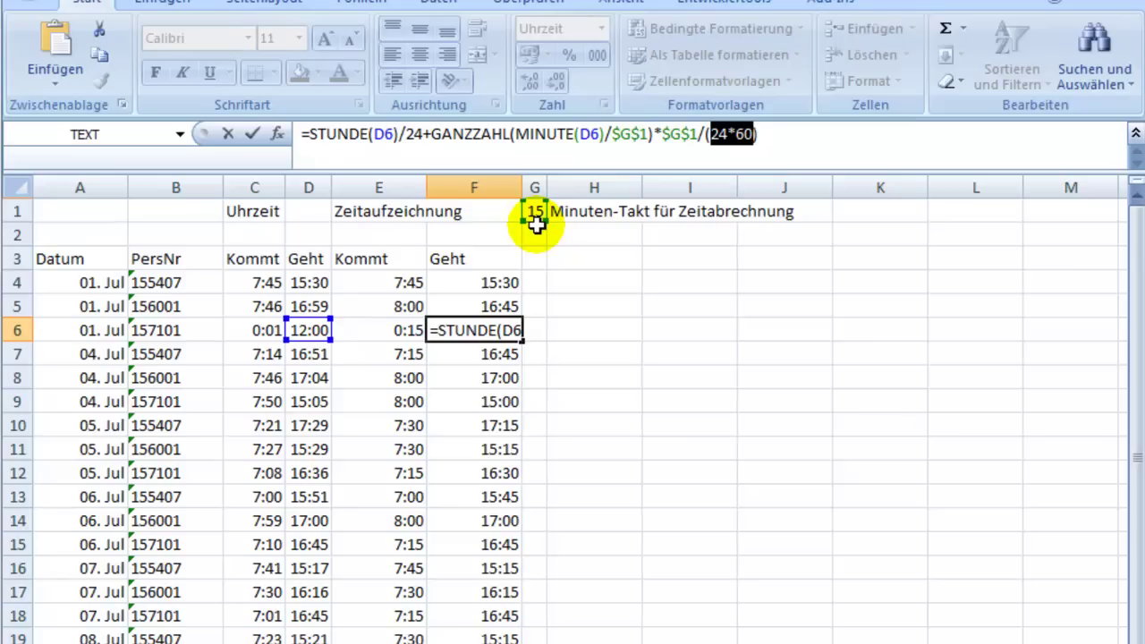
key(Return)
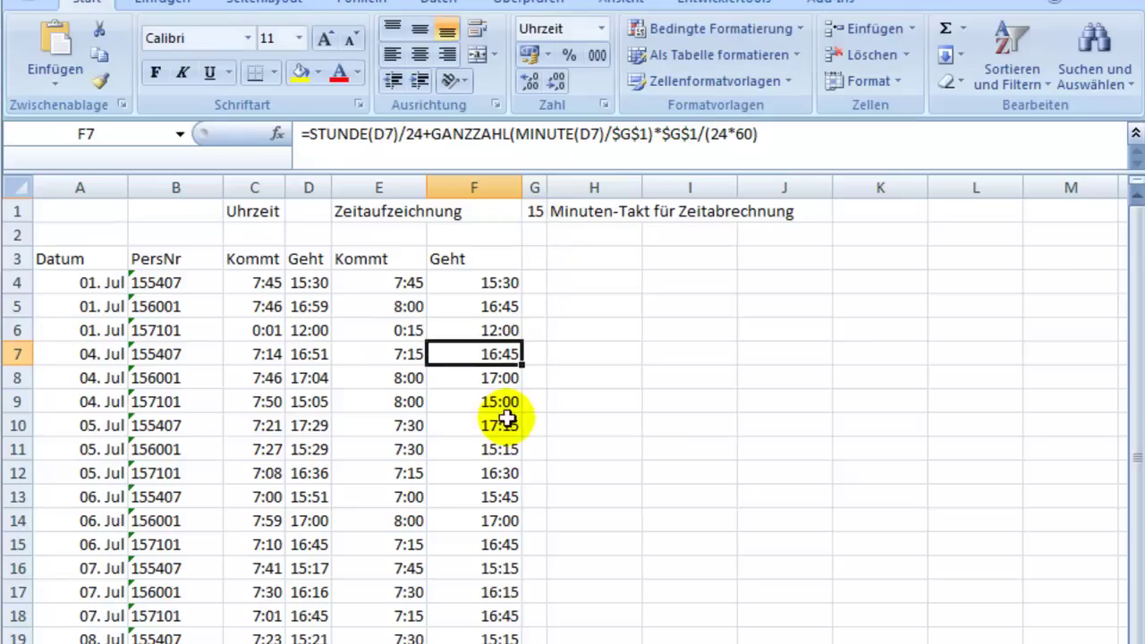
Clear the cells below row 6, fill E6:F6 down to row 23, and check E10
mouse_move(394, 351)
mouse_down()
mouse_move(385, 643)
mouse_move(474, 643)
mouse_up()
key(Delete)
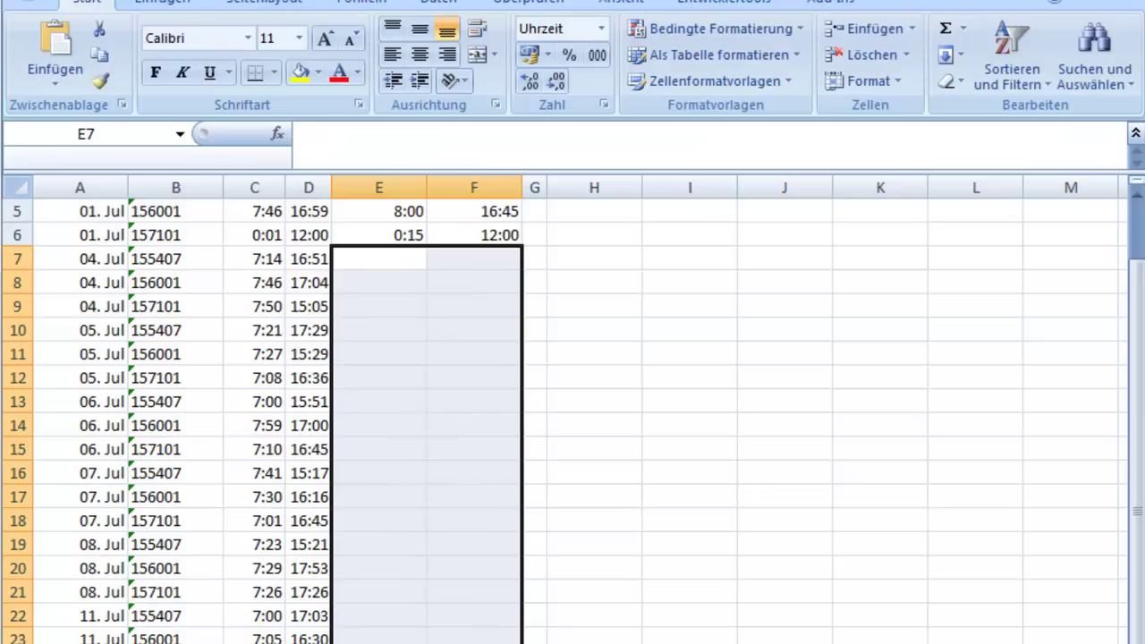
drag(405, 235, 455, 235)
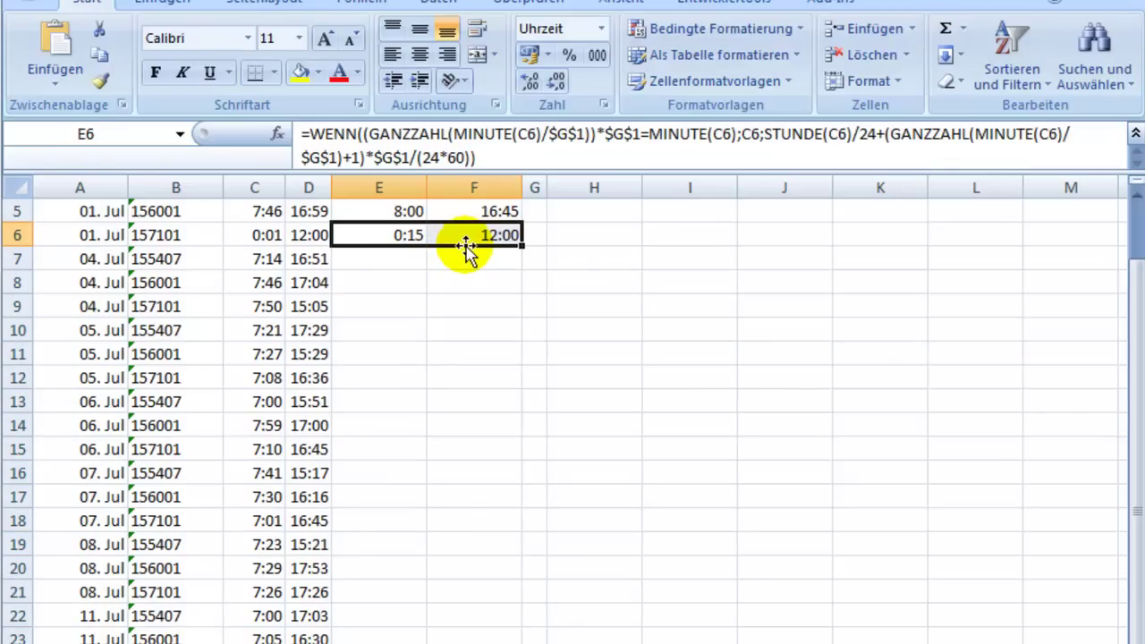
drag(522, 244, 522, 640)
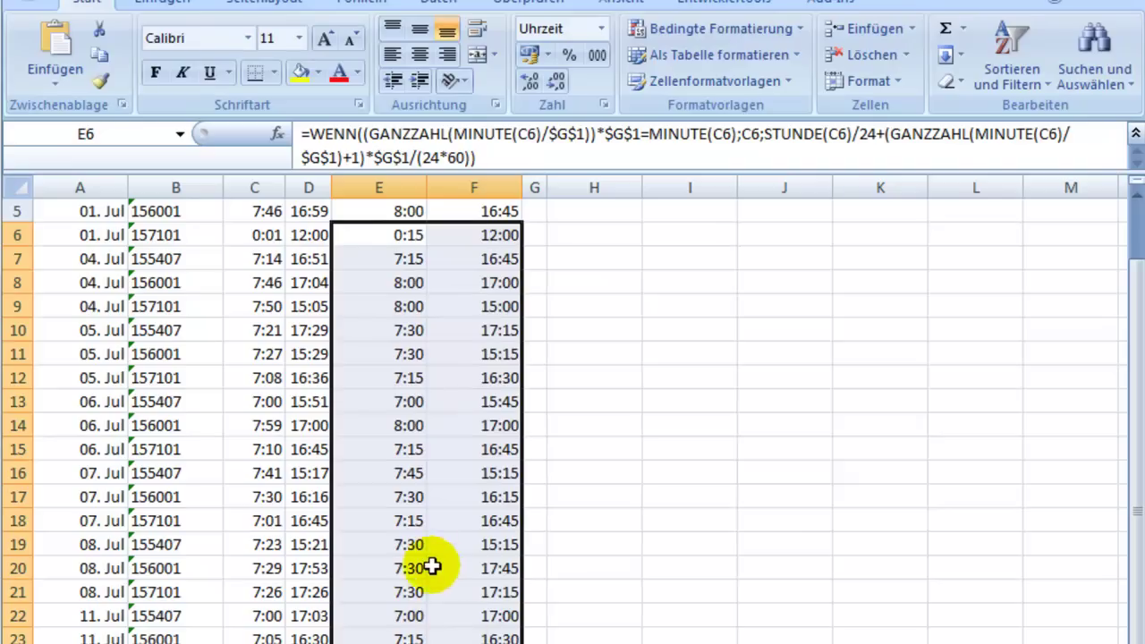
scroll(433, 555, up, 2)
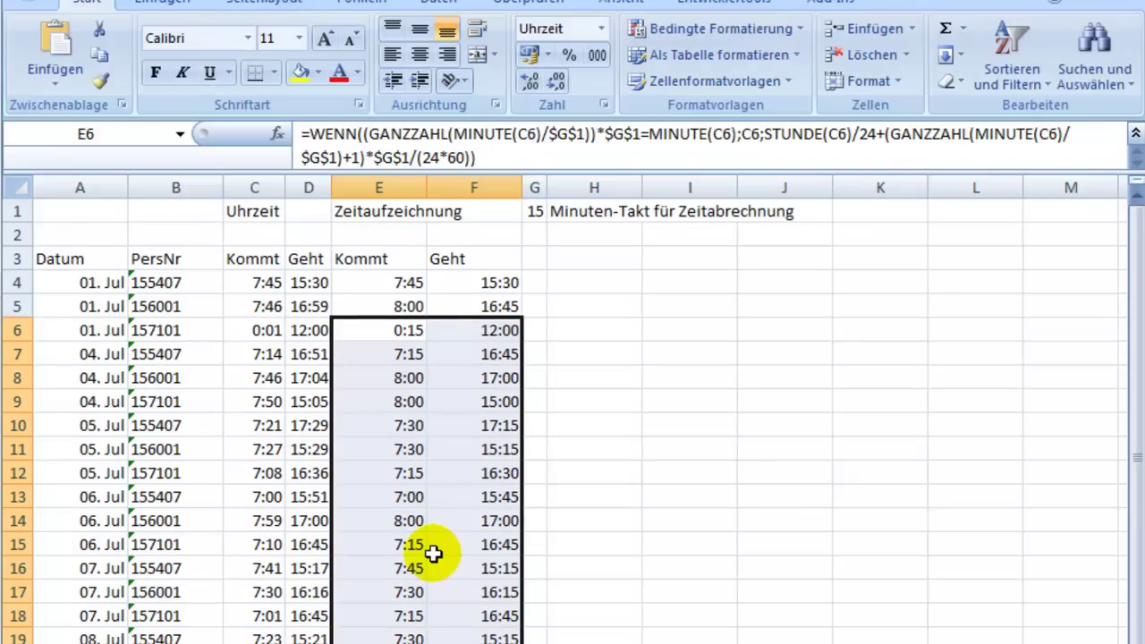
click(408, 428)
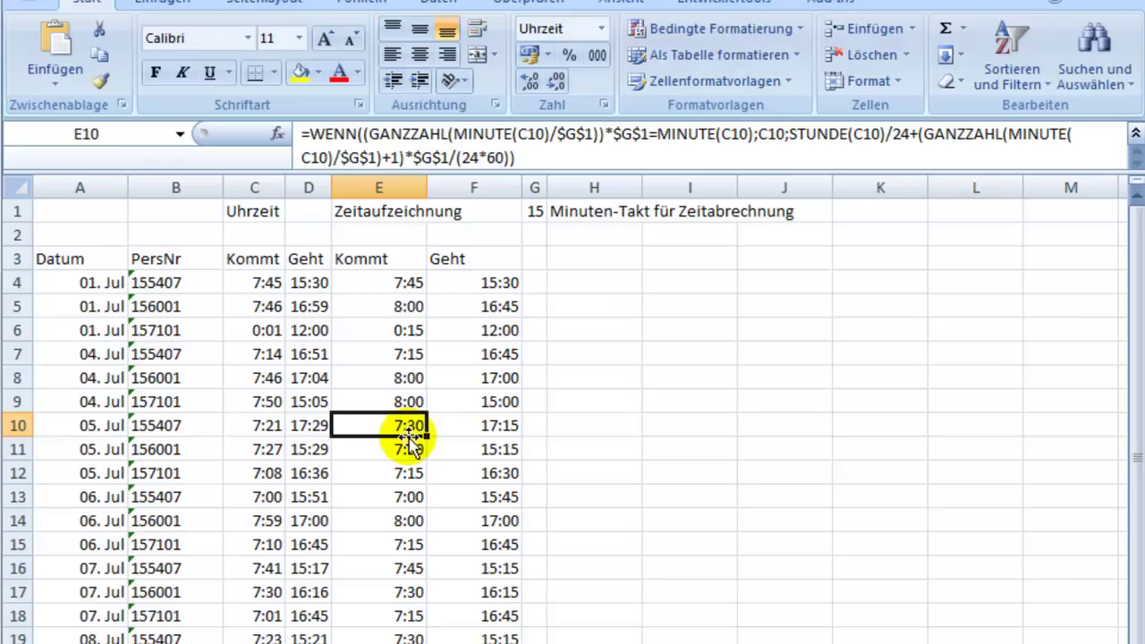
Delete the filled Kommt and Geht results from row 7 downward, leaving E7 selected
mouse_move(394, 355)
mouse_down()
mouse_move(510, 617)
mouse_move(535, 643)
mouse_up()
key(Delete)
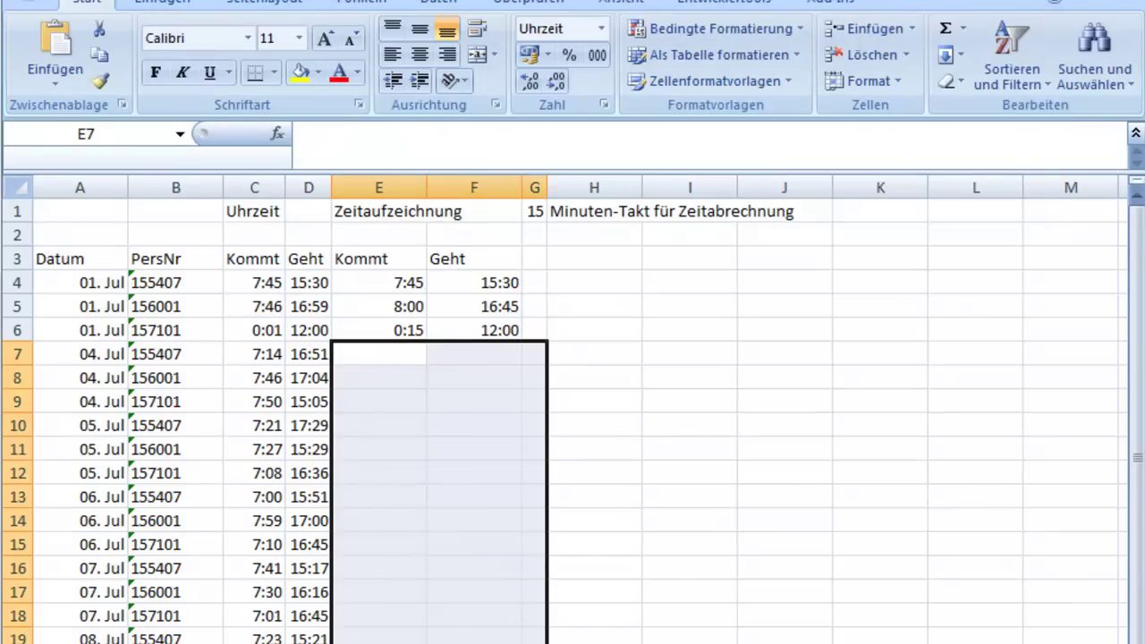
click(389, 354)
click(389, 354)
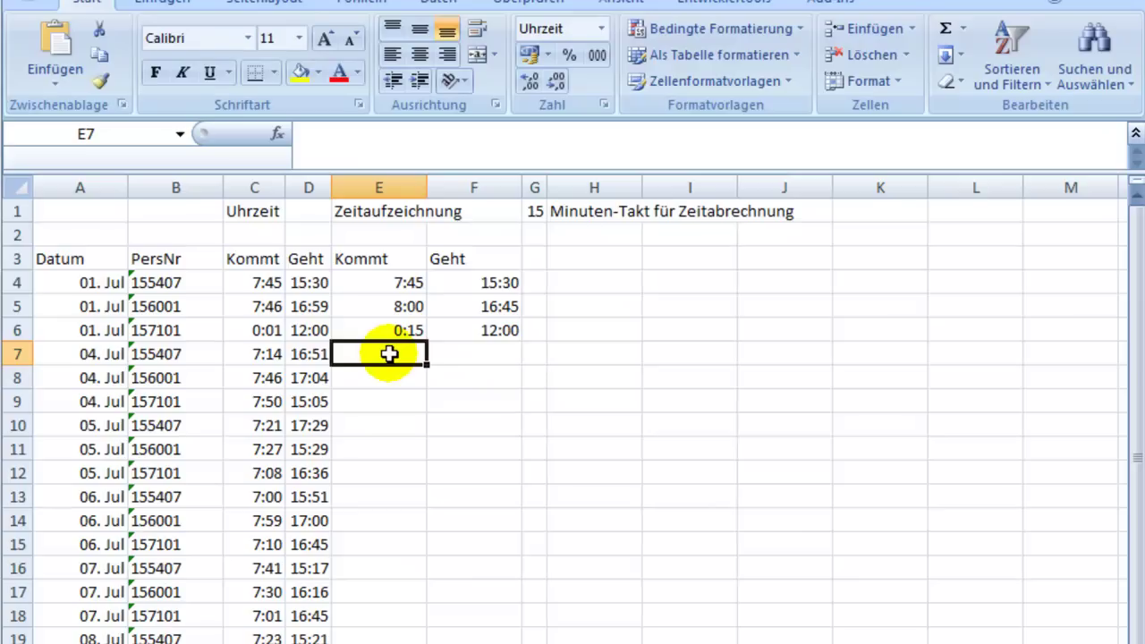
Enter the user-defined =Kommtzeit(C7;$G$1) in E7, rounding the 7:14 arrival to 7:15
click(278, 135)
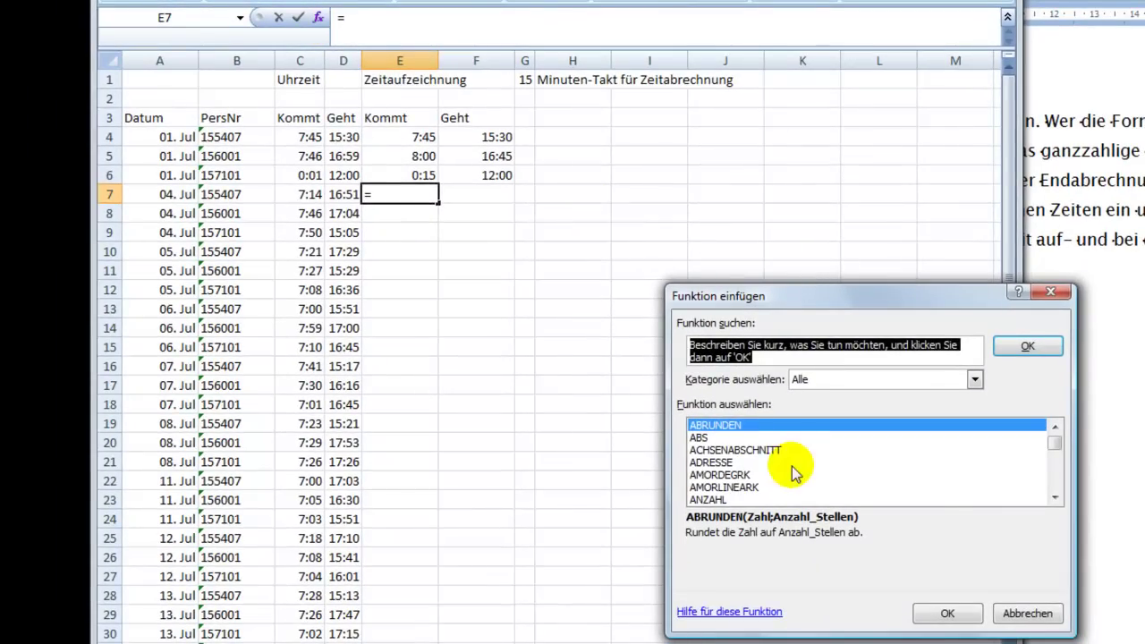
click(974, 380)
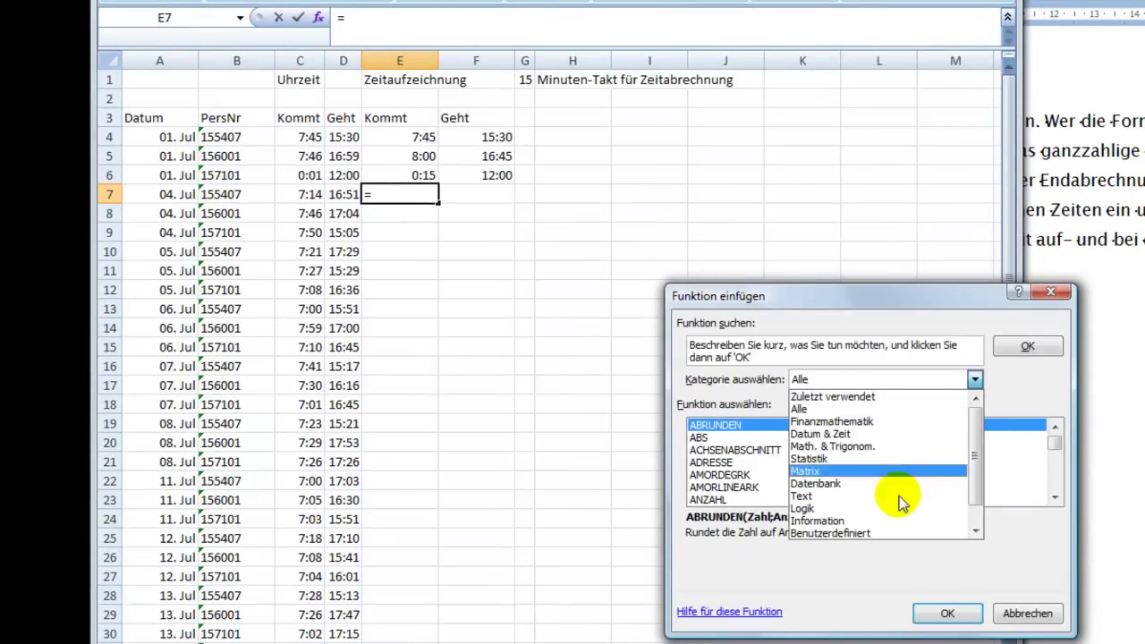
click(850, 533)
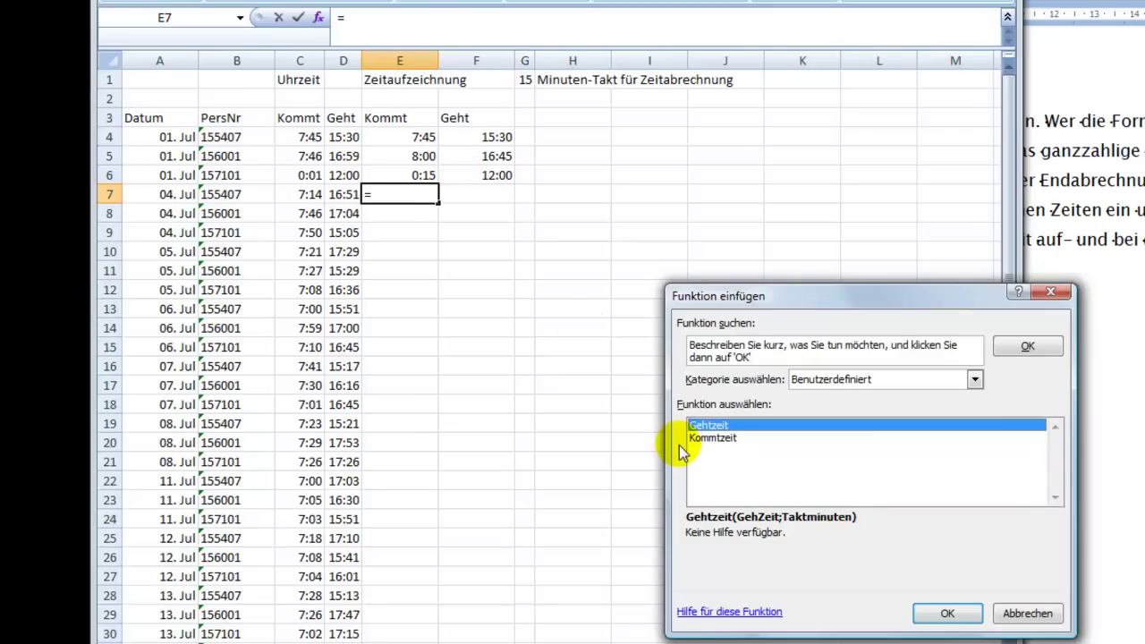
click(713, 439)
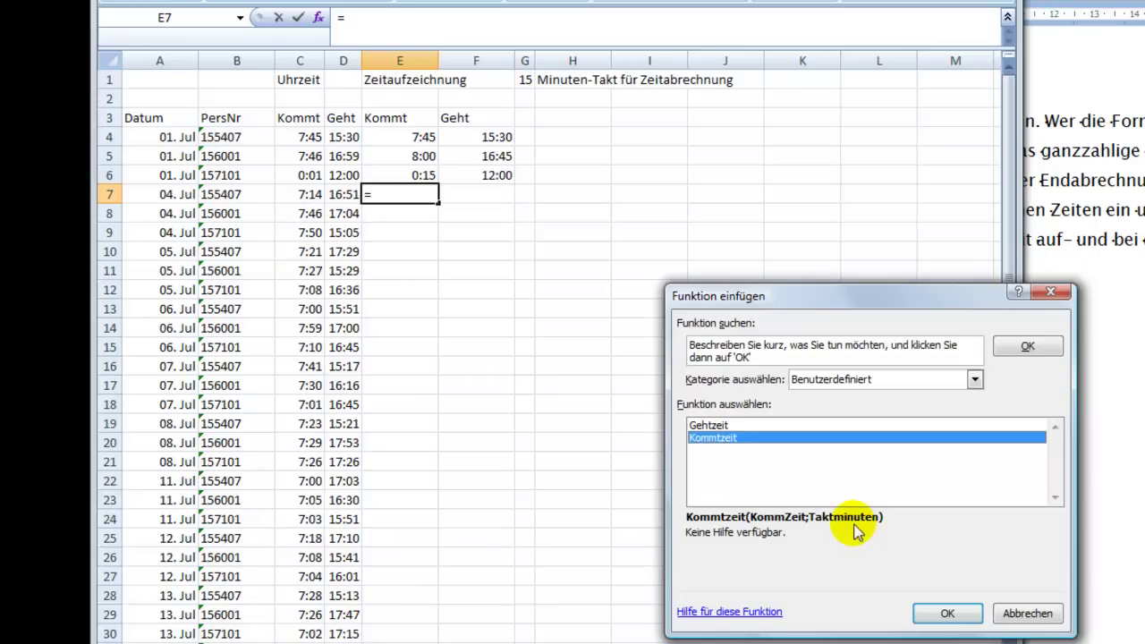
click(944, 616)
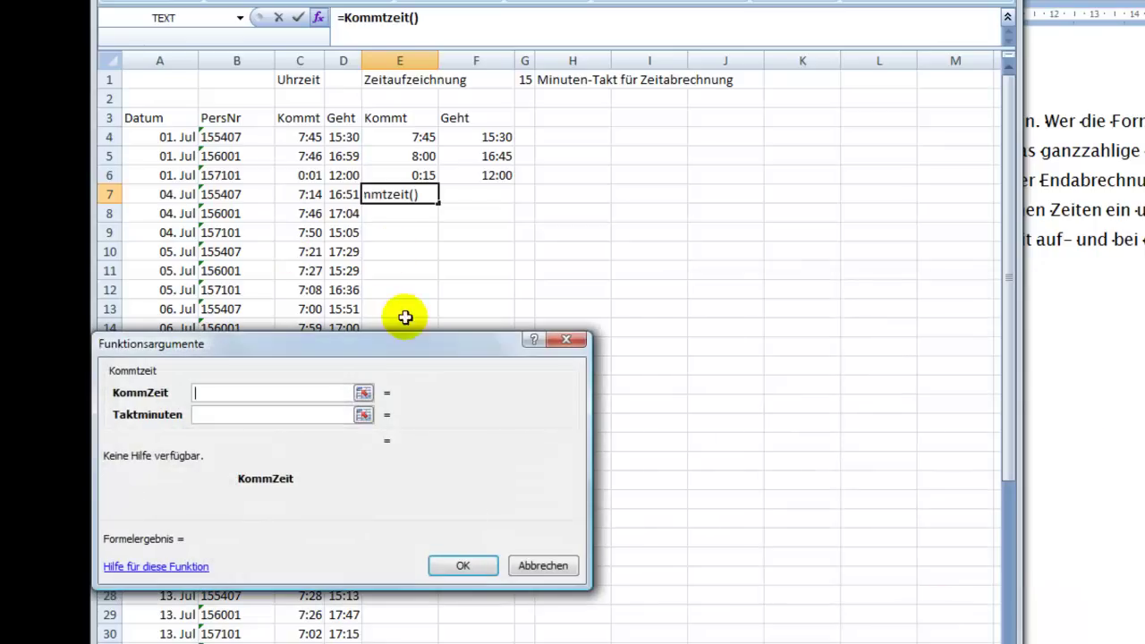
click(298, 196)
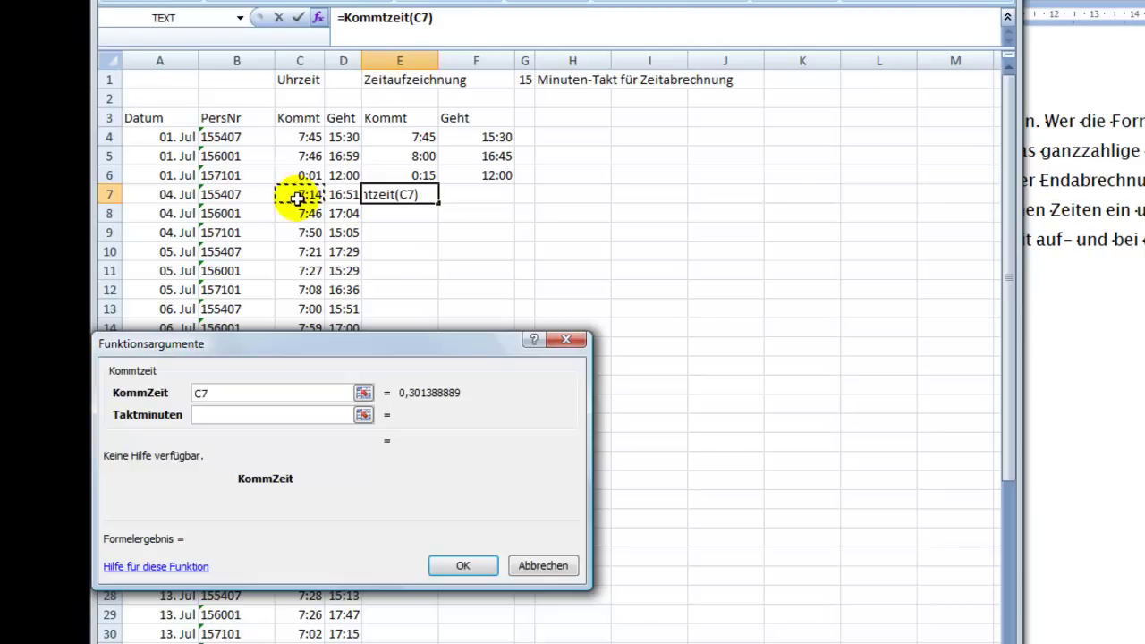
click(225, 414)
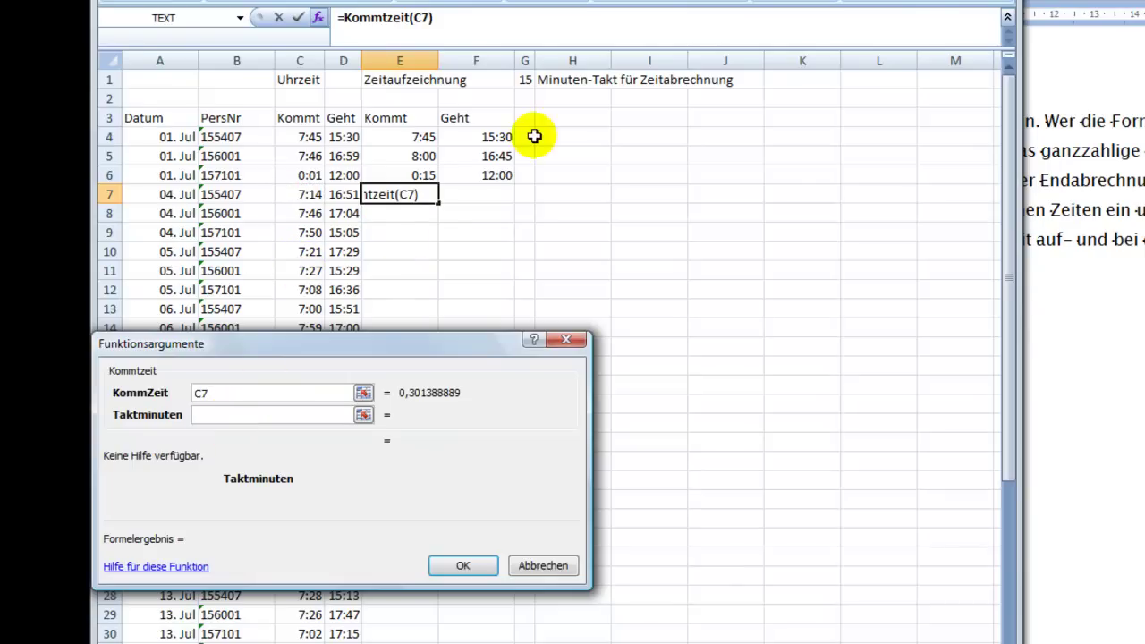
click(525, 79)
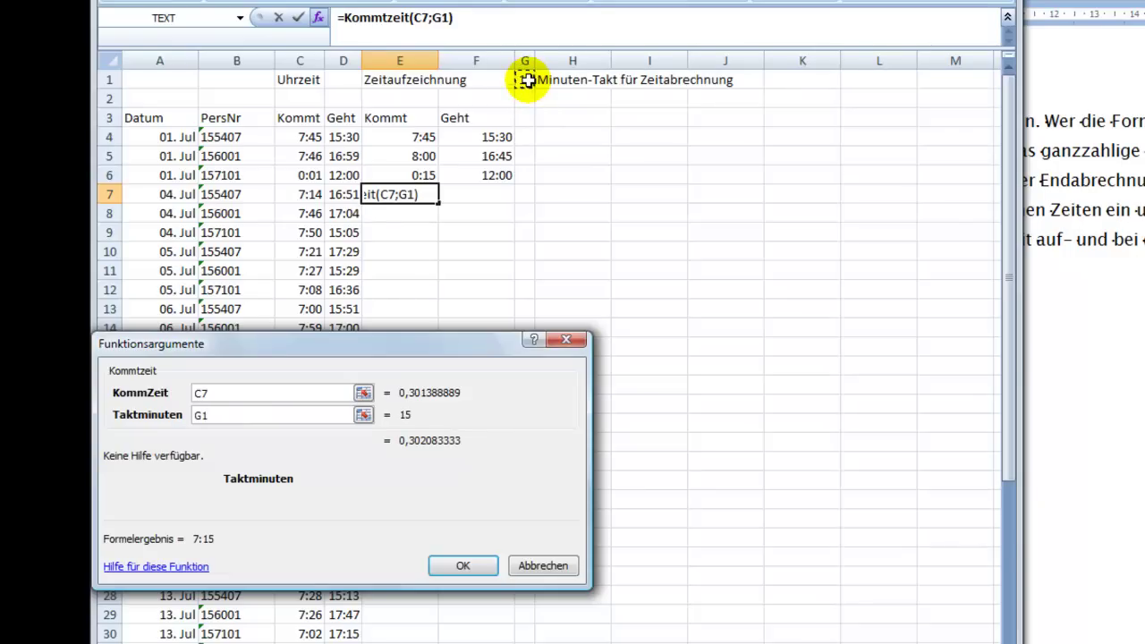
key(F4)
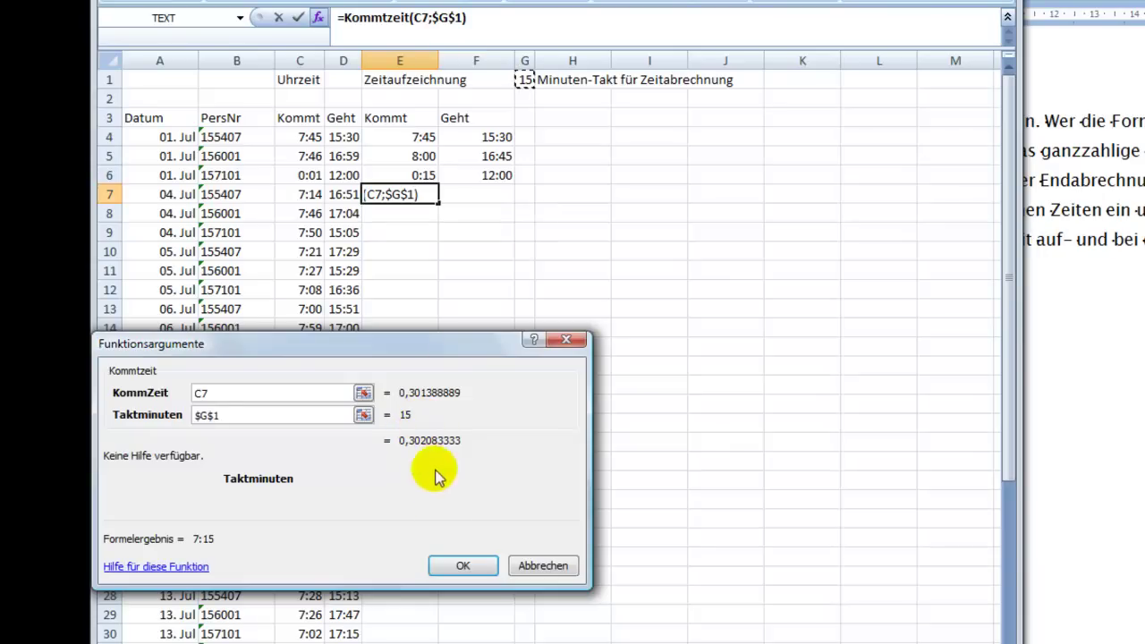
click(460, 563)
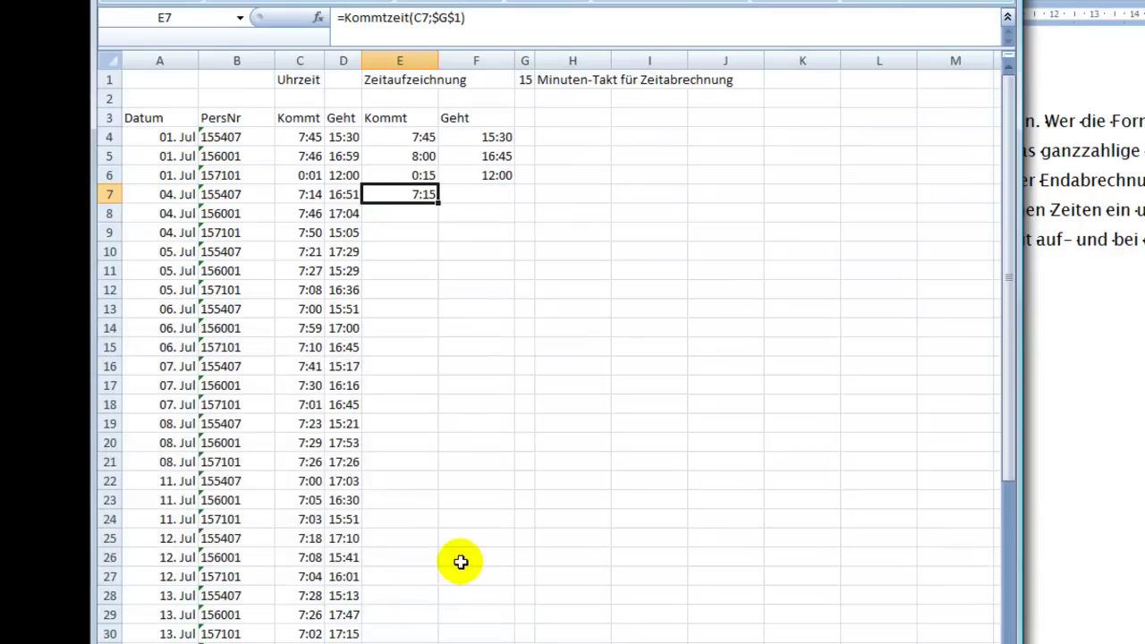
Enter =Gehtzeit(D7;$G$1) in F7, rounding the 16:51 departure down to 16:45
click(483, 194)
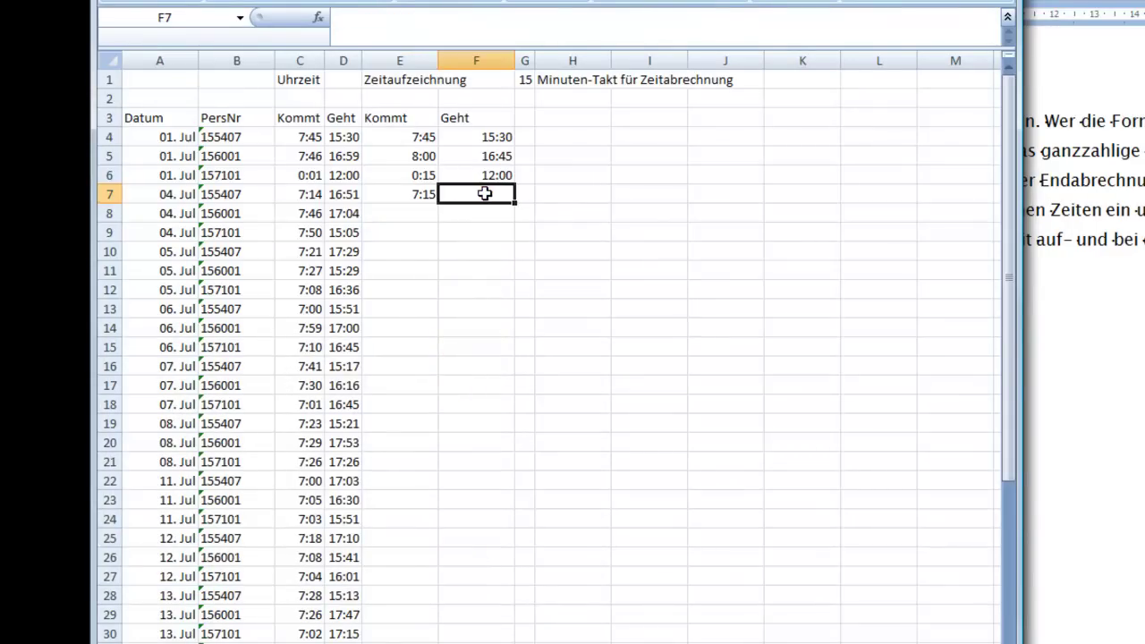
click(318, 18)
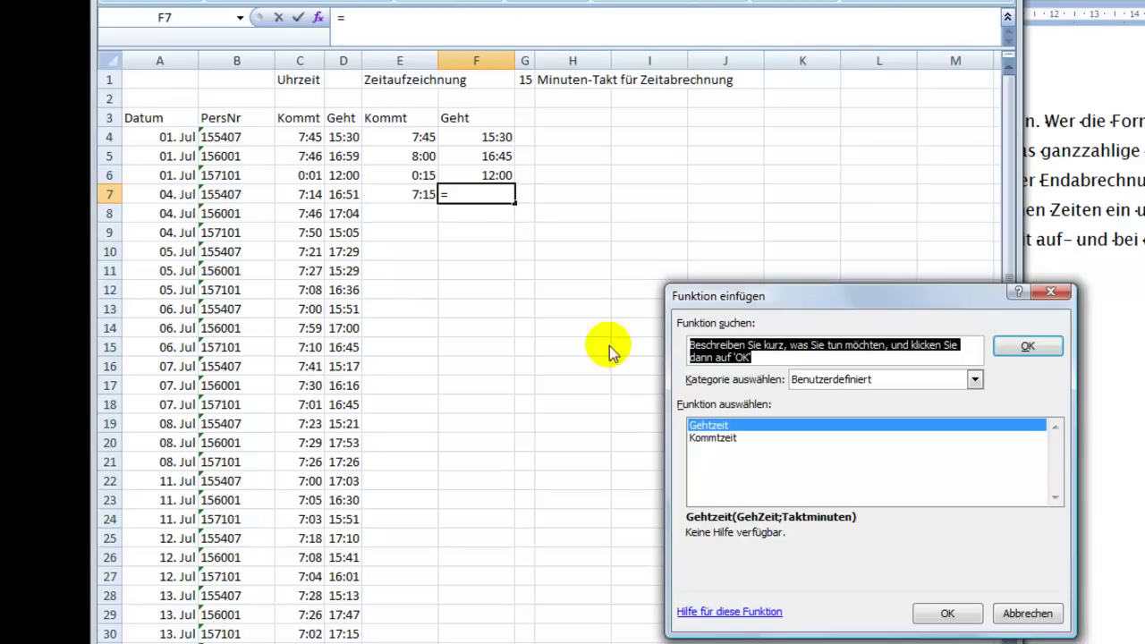
click(707, 428)
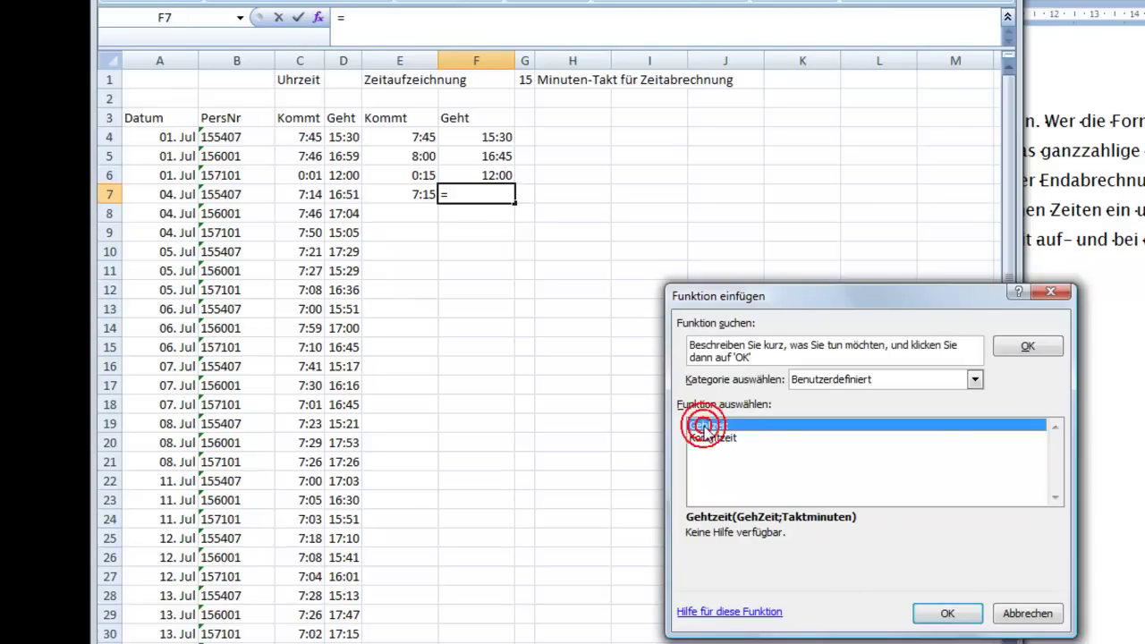
click(946, 614)
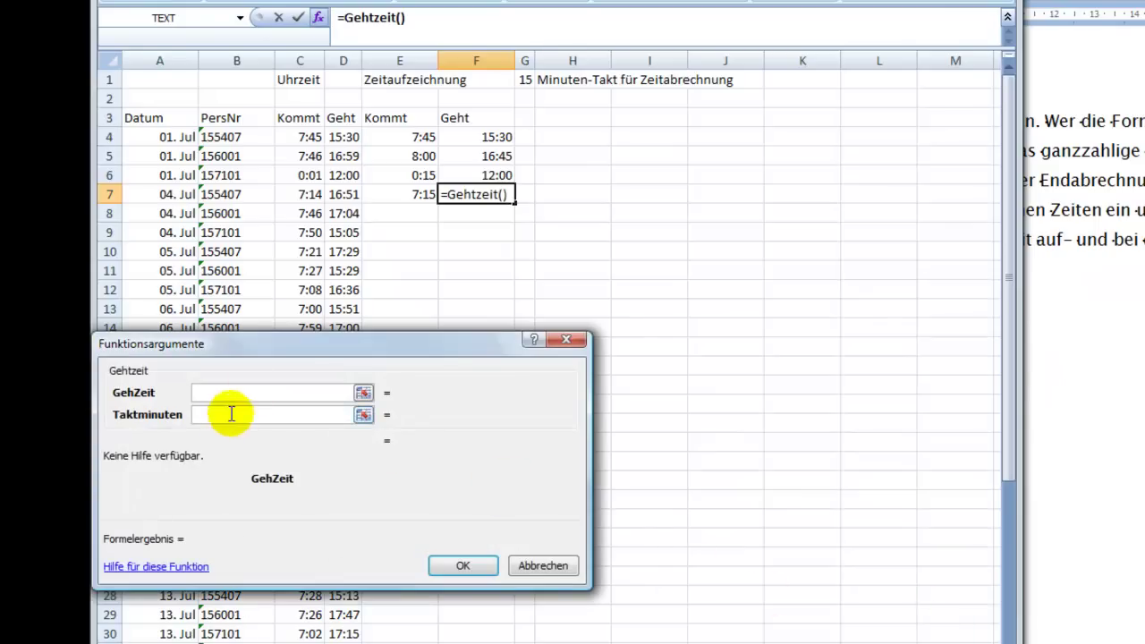
click(343, 195)
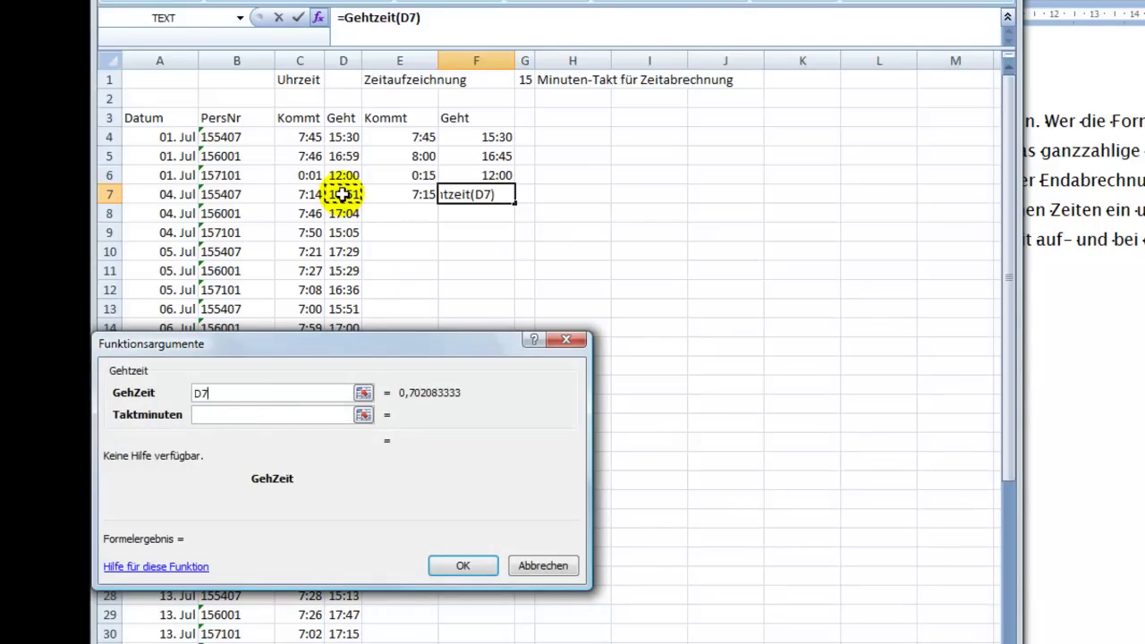
click(252, 414)
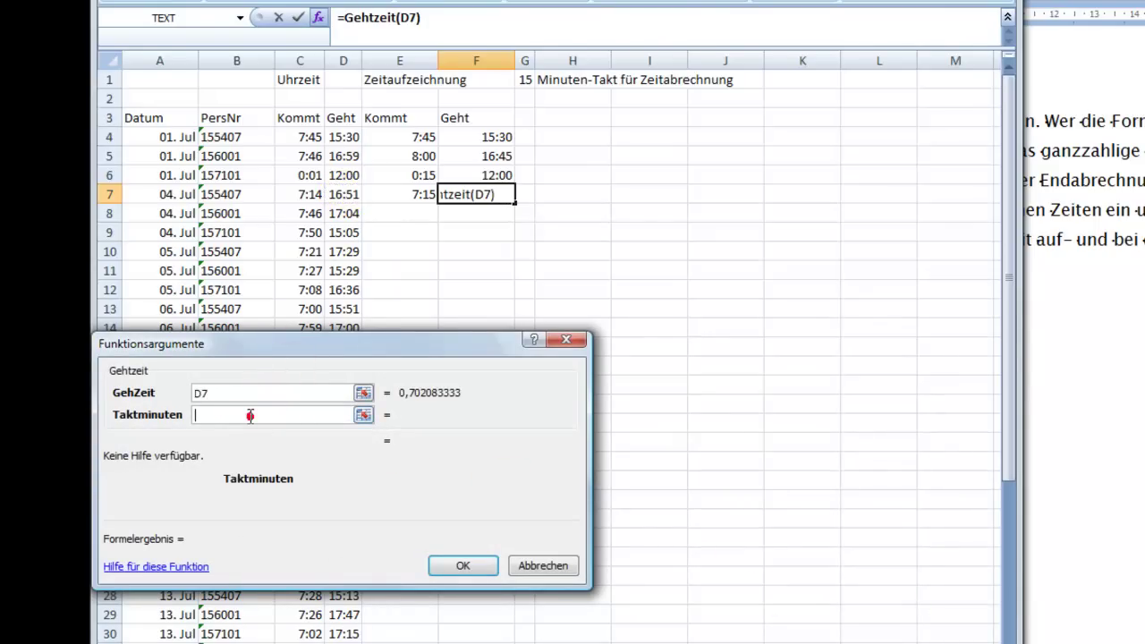
click(523, 81)
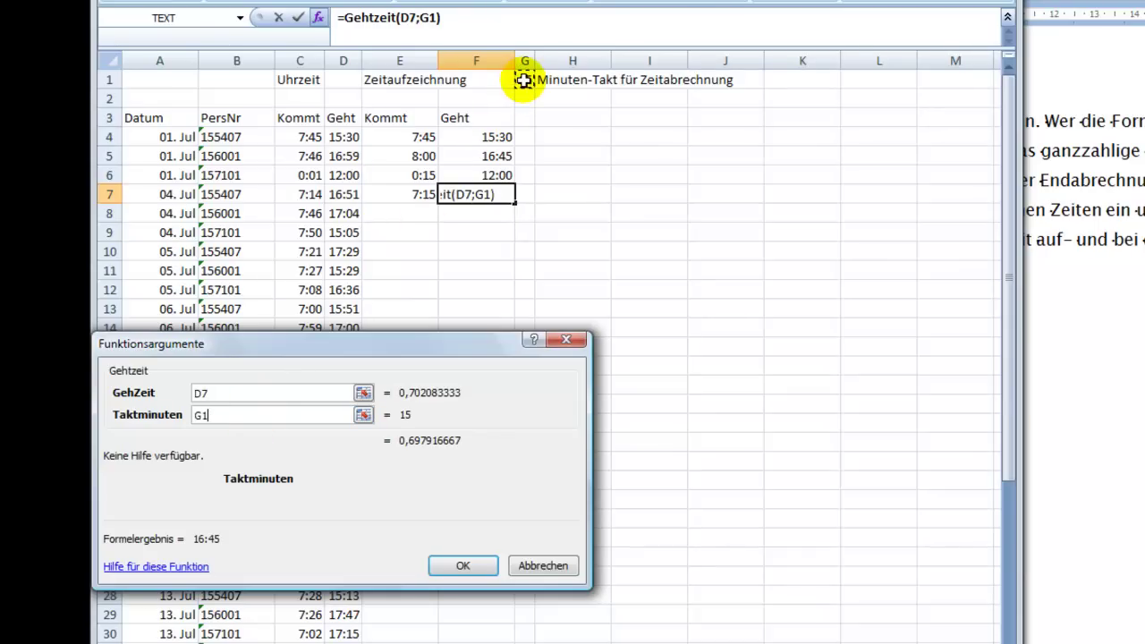
key(F4)
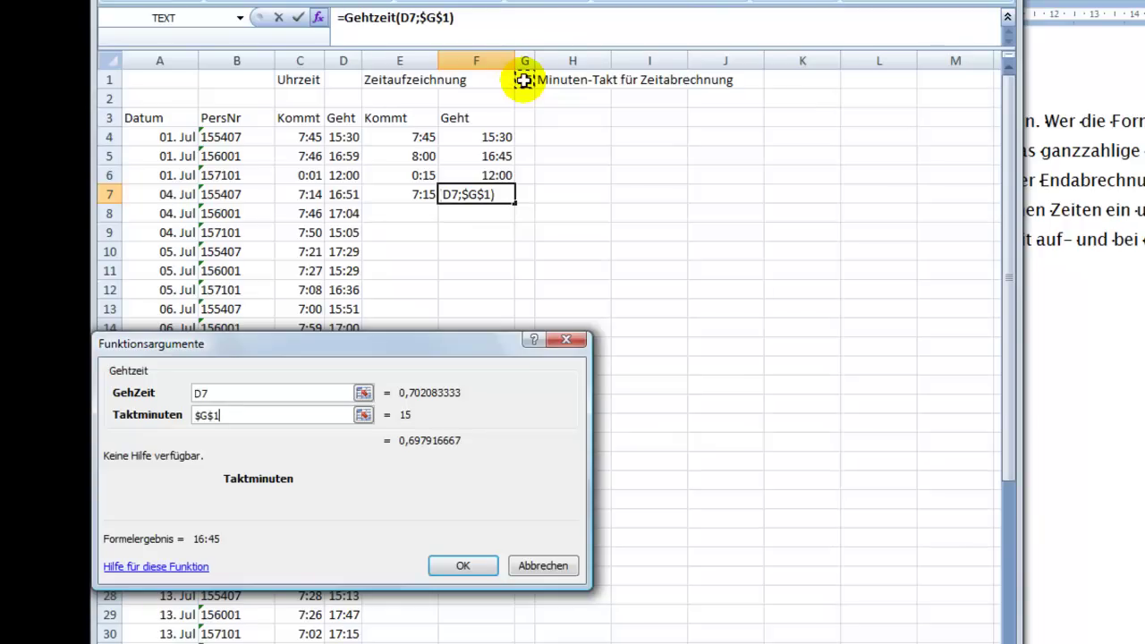
key(Return)
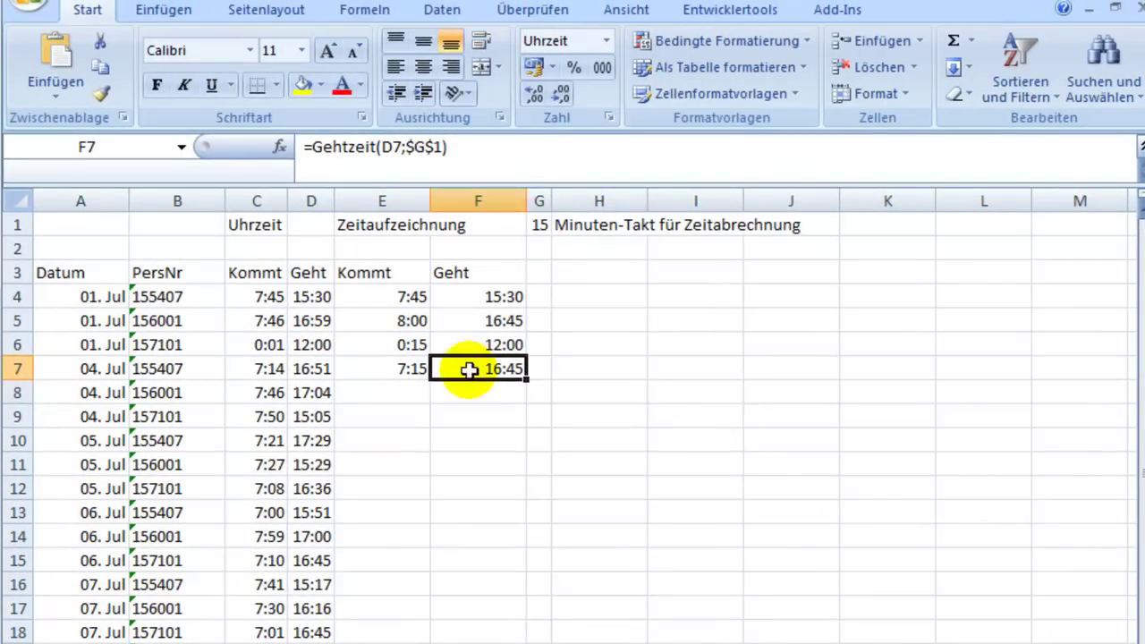
Fill E7:F7 down the rows below and check the copied Gehtzeit formula in F11
mouse_move(416, 366)
mouse_down()
mouse_move(501, 379)
mouse_move(522, 640)
mouse_up()
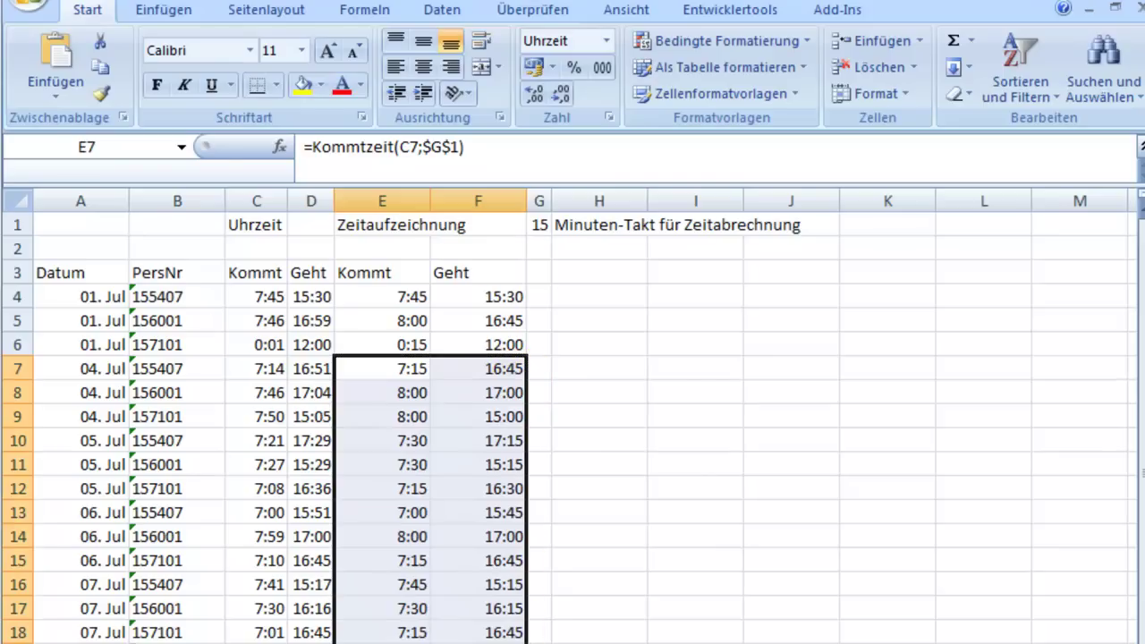
click(498, 464)
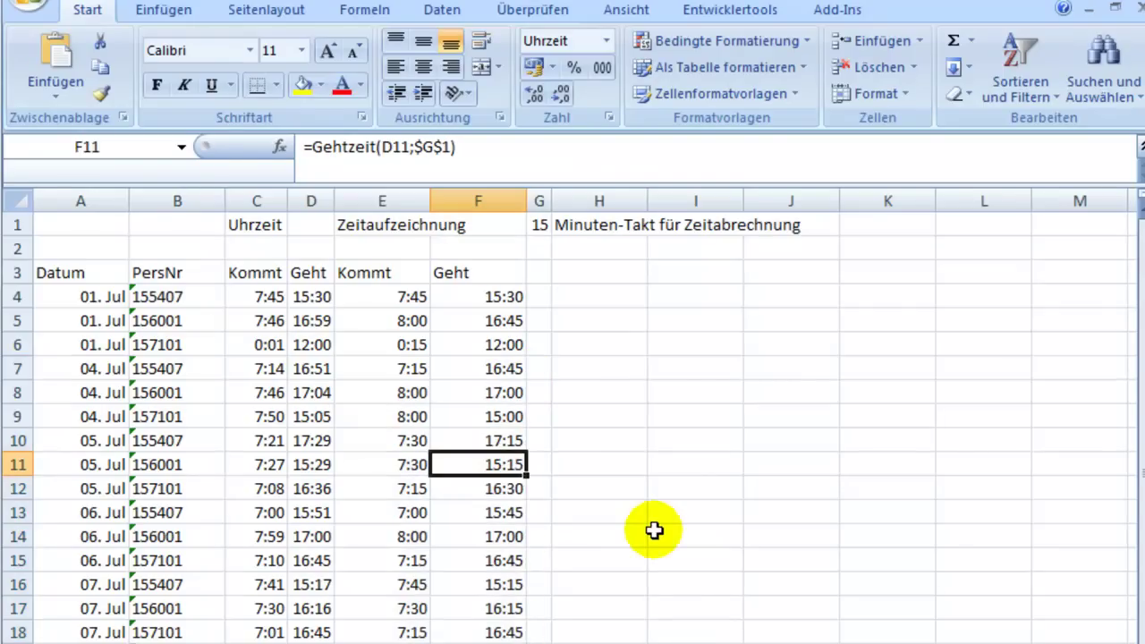